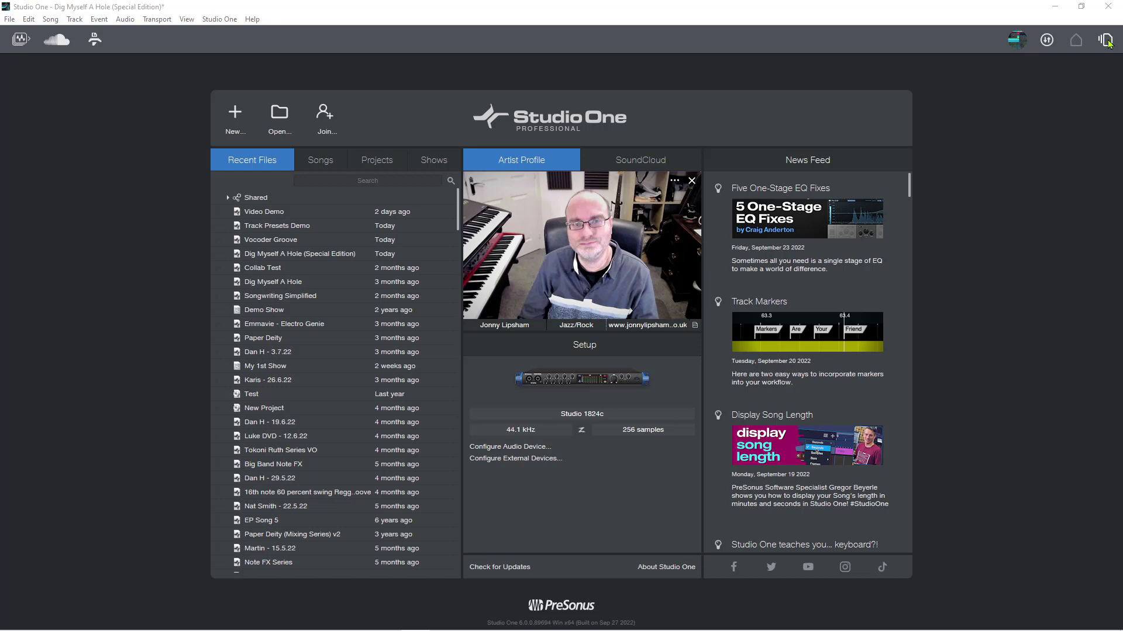
Step: Check the open-songs and account menus, then load the Support artist profile preset
click(1107, 42)
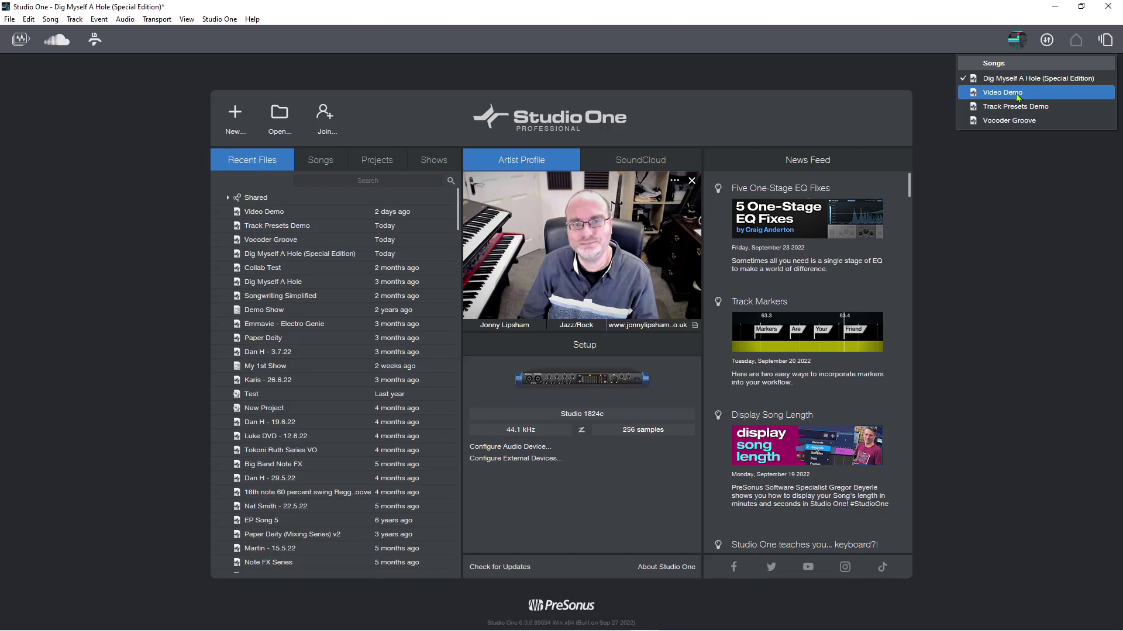
click(999, 203)
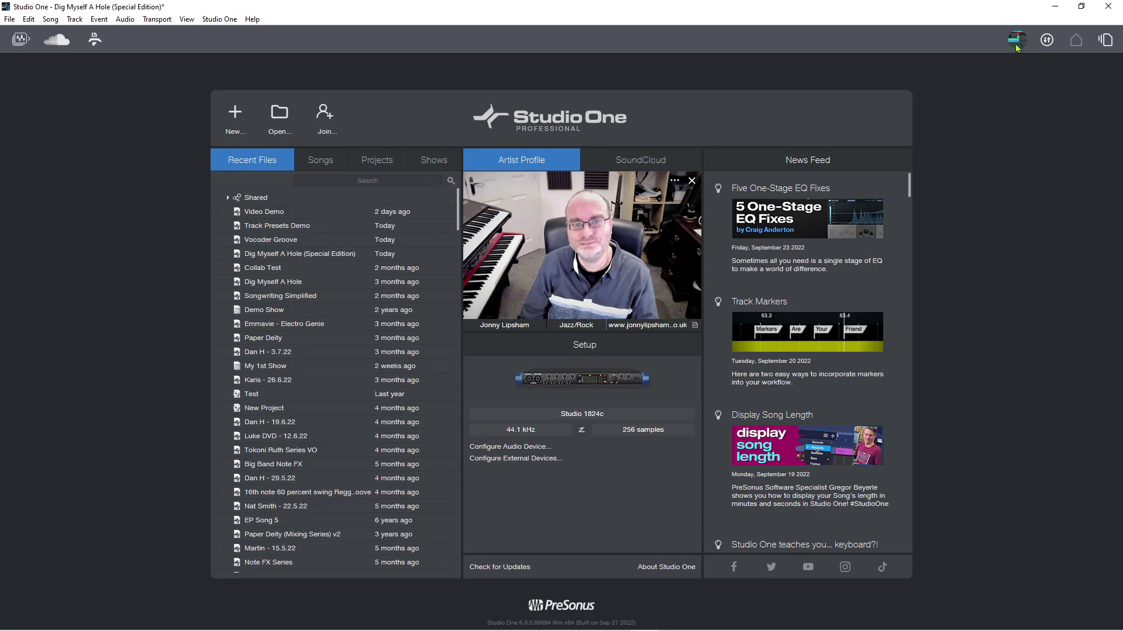
click(1015, 44)
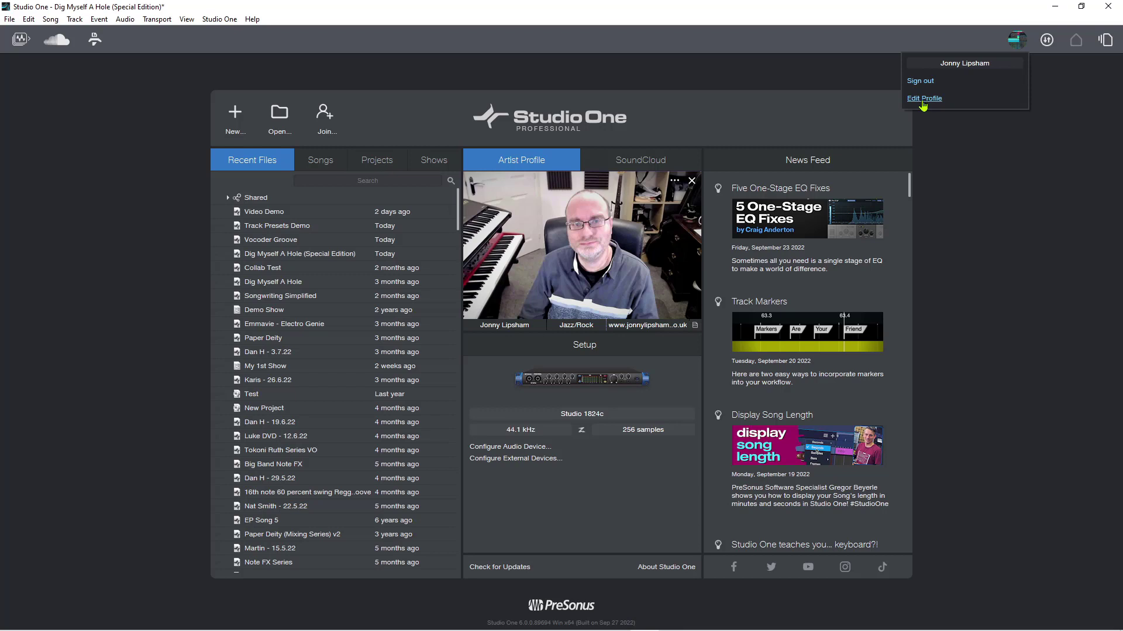
click(972, 193)
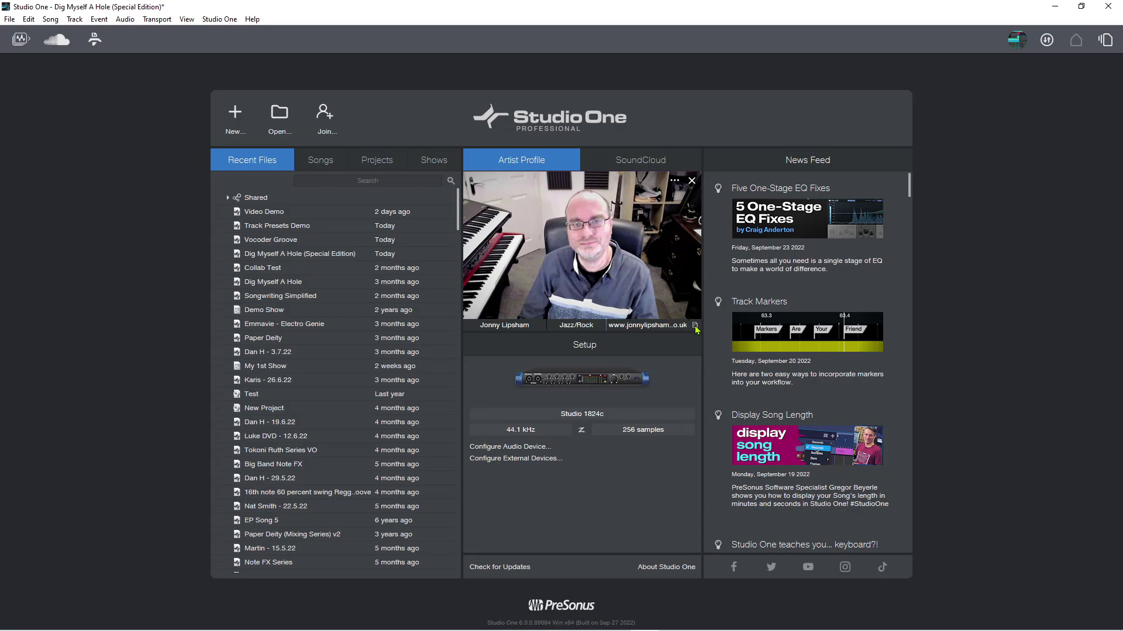
click(695, 330)
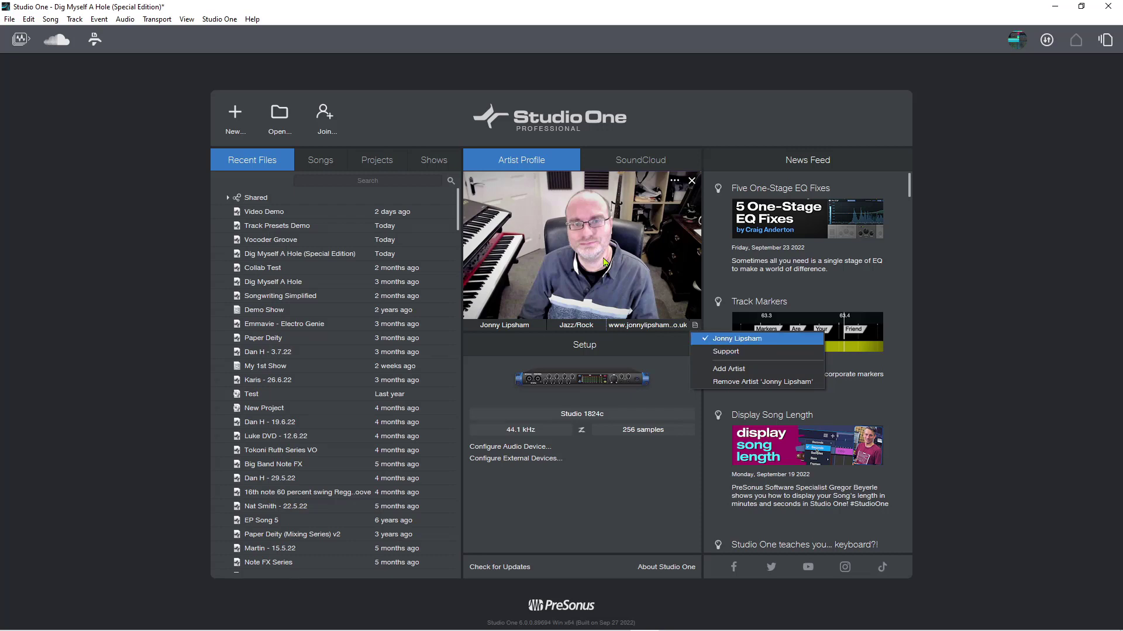
click(714, 352)
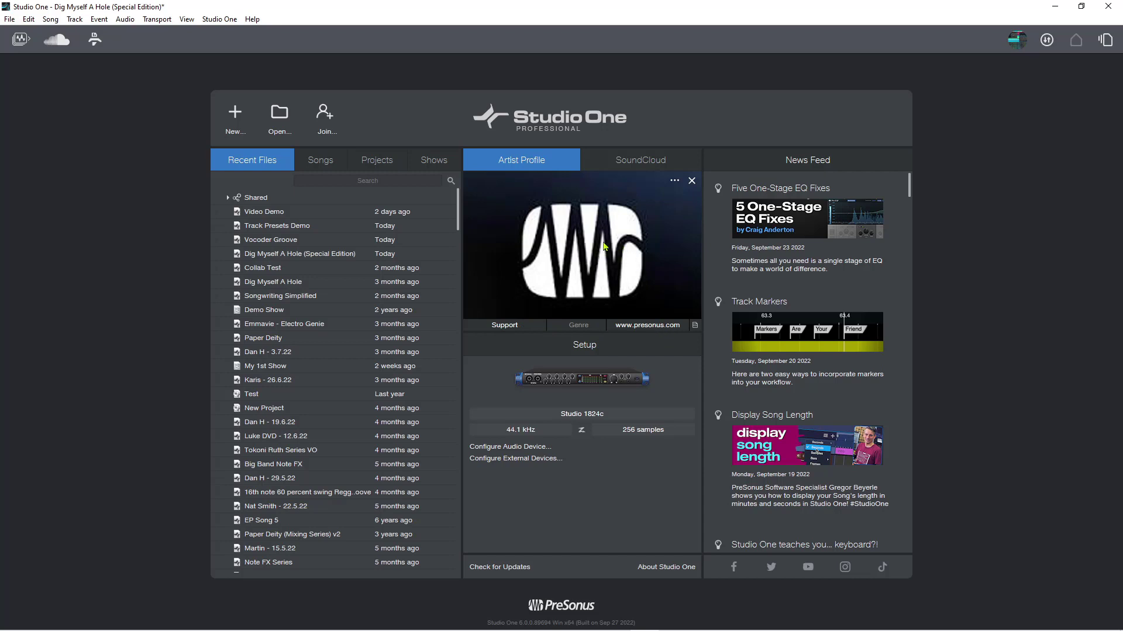
click(581, 325)
text(Rock)
key(Return)
click(695, 326)
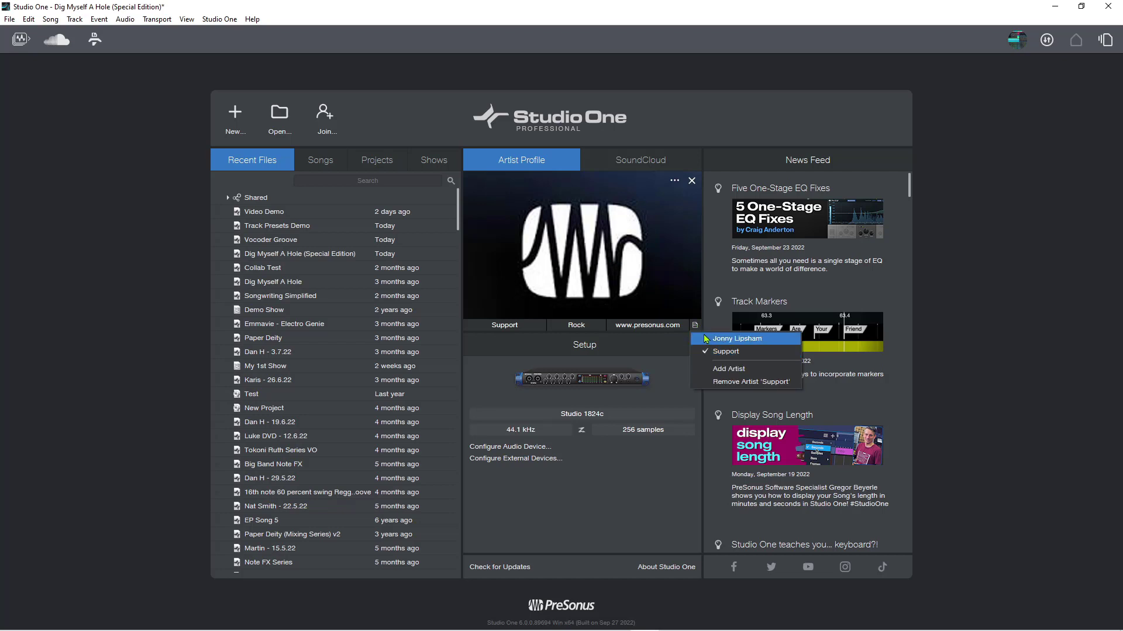
click(711, 340)
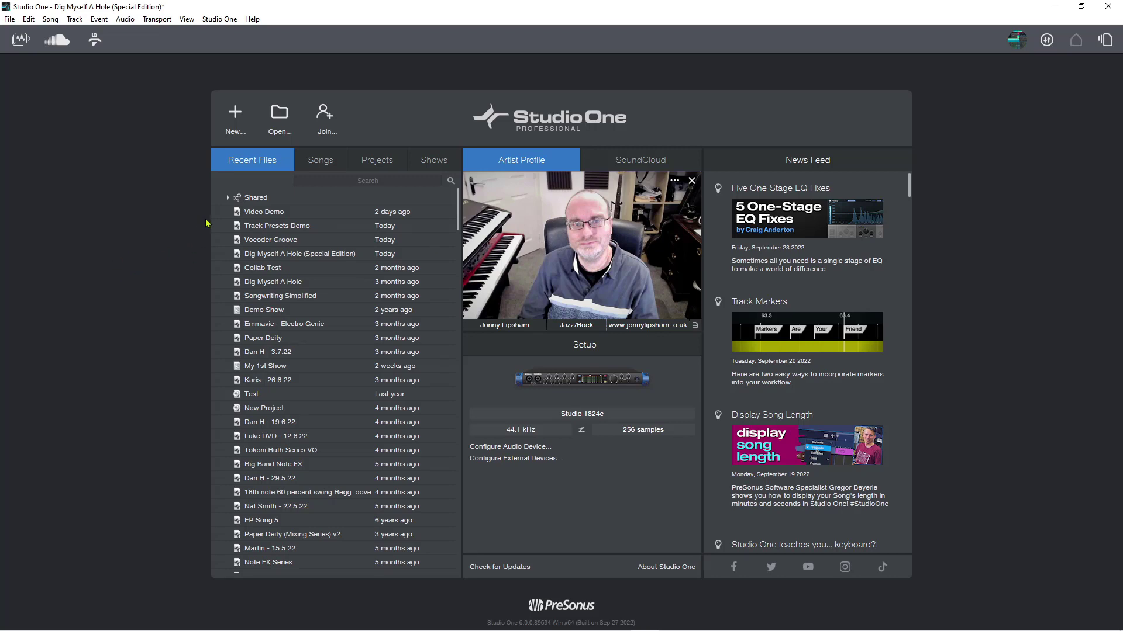
Step: List song folders and files, and preview the 2020-05-15 song's context menu
click(322, 162)
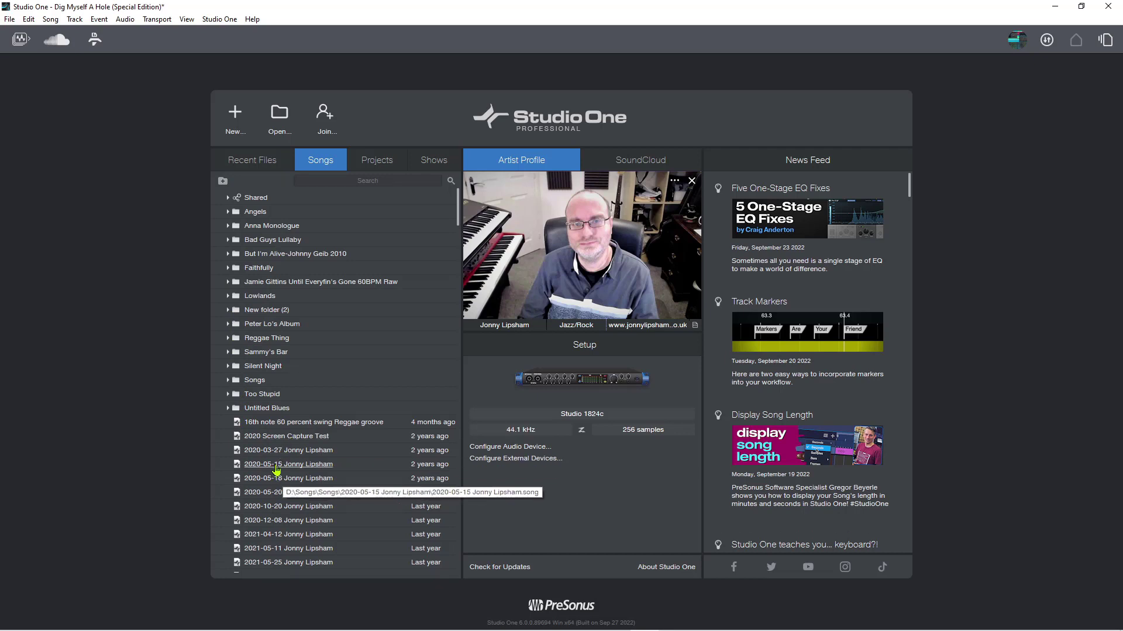
right_click(276, 466)
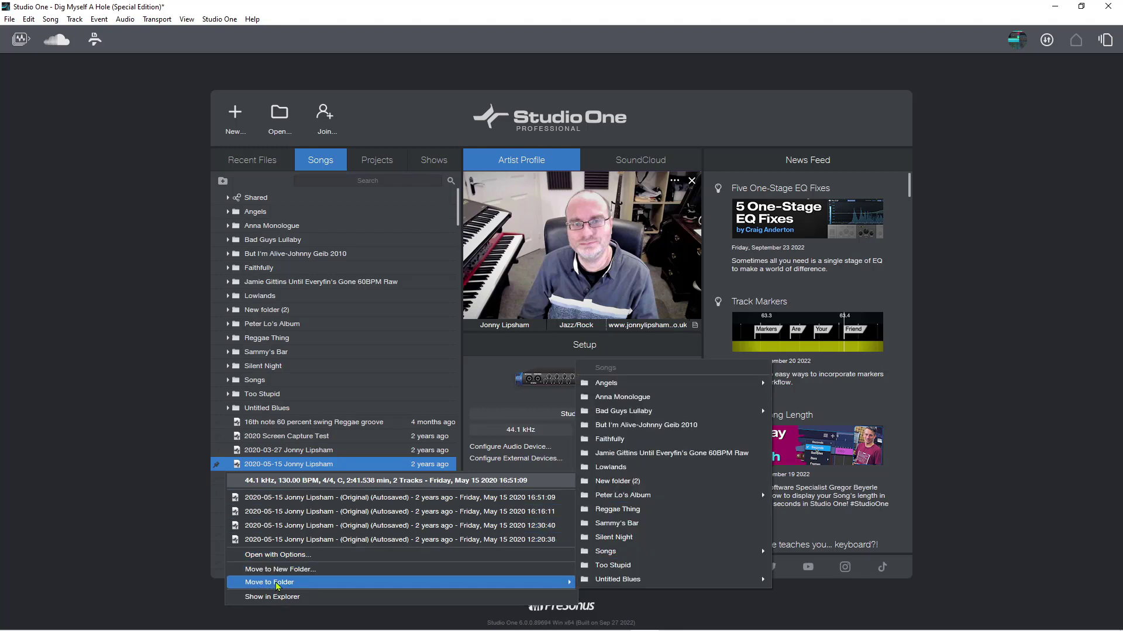
mouse_move(299, 583)
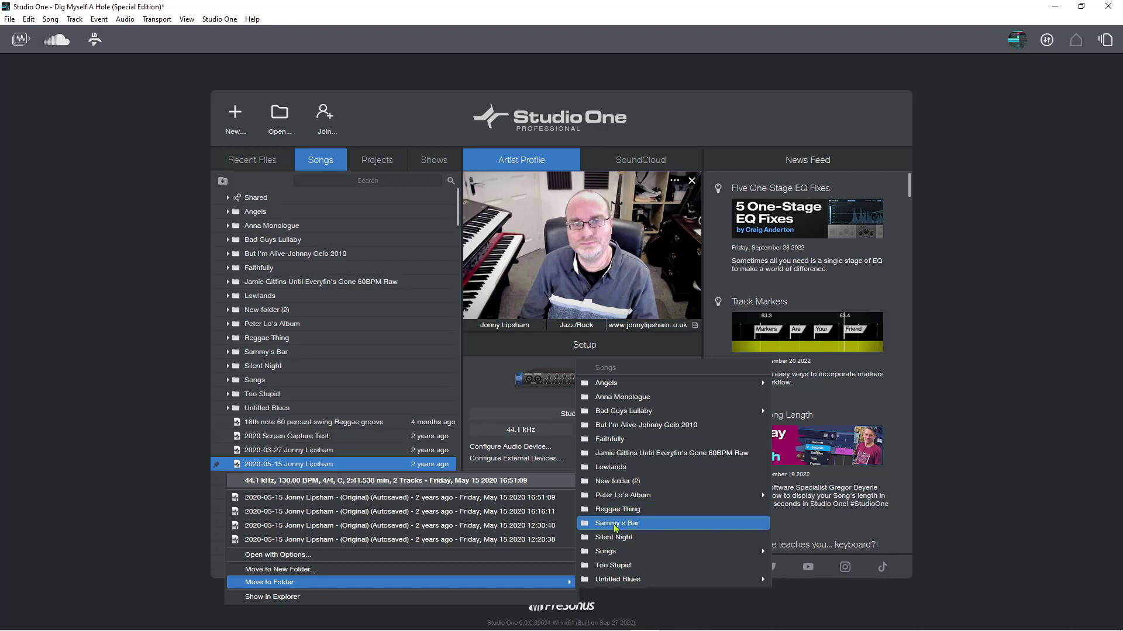
mouse_move(798, 549)
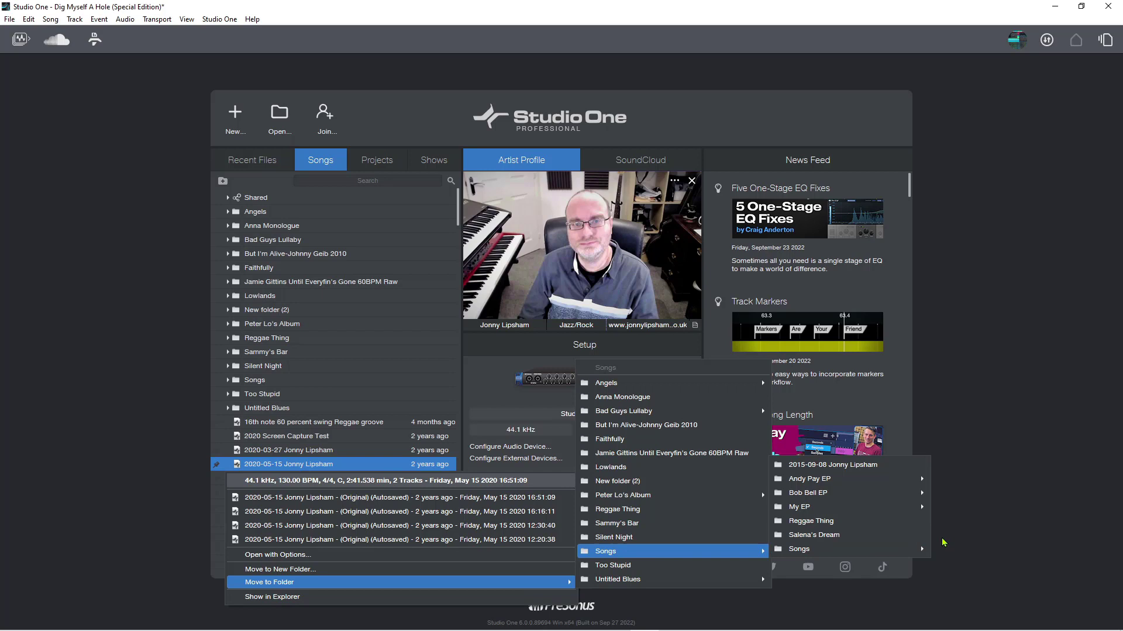
mouse_move(847, 549)
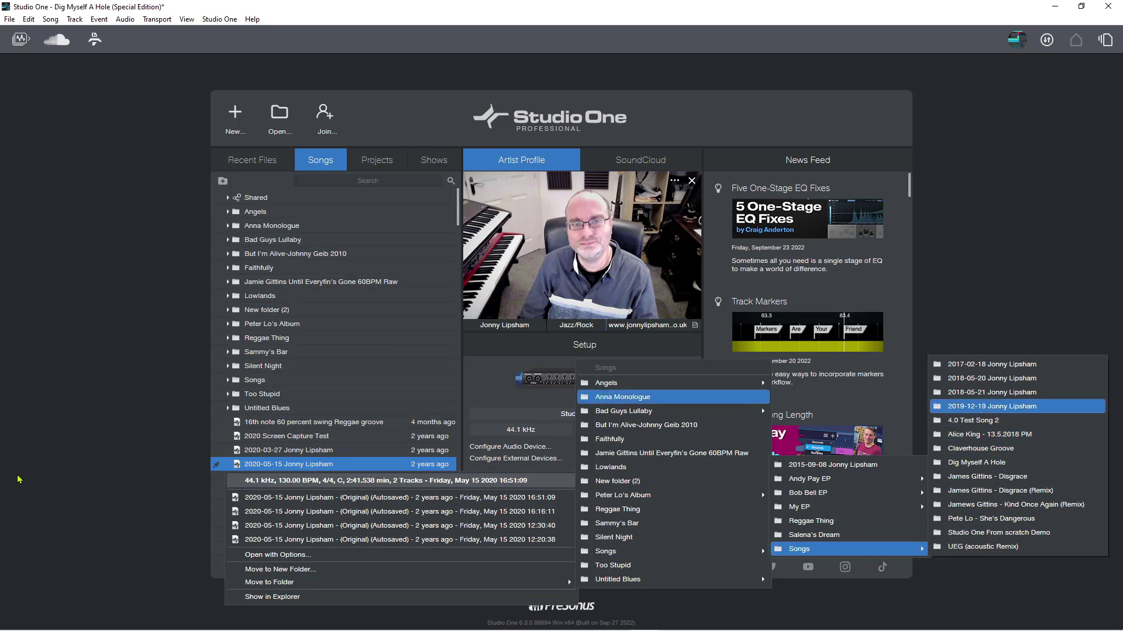
click(79, 452)
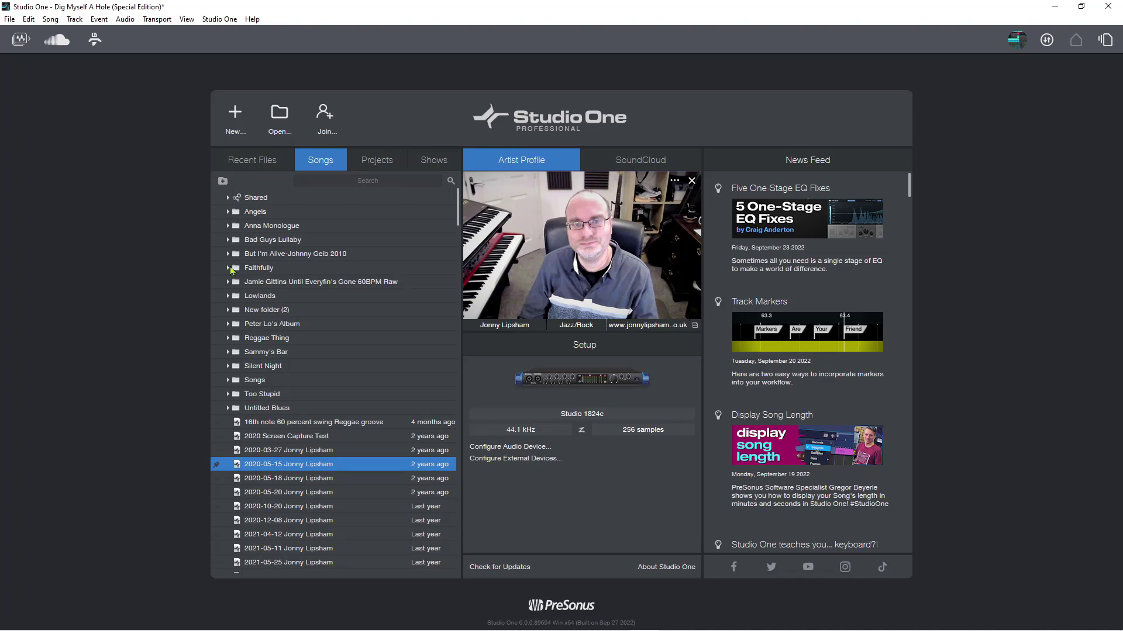
click(234, 267)
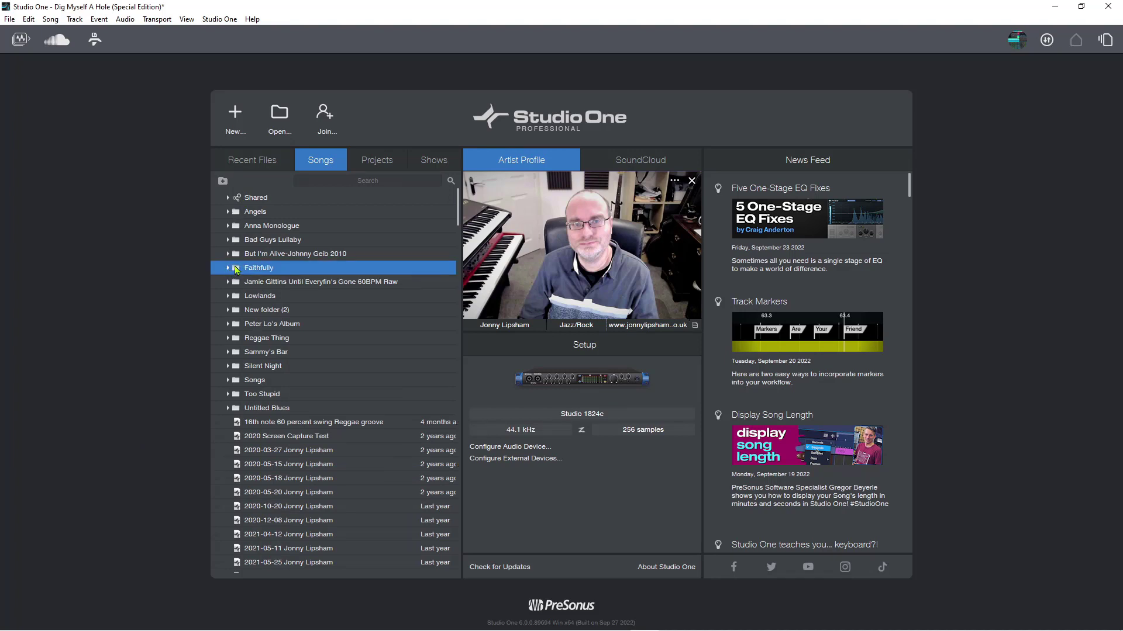
click(230, 282)
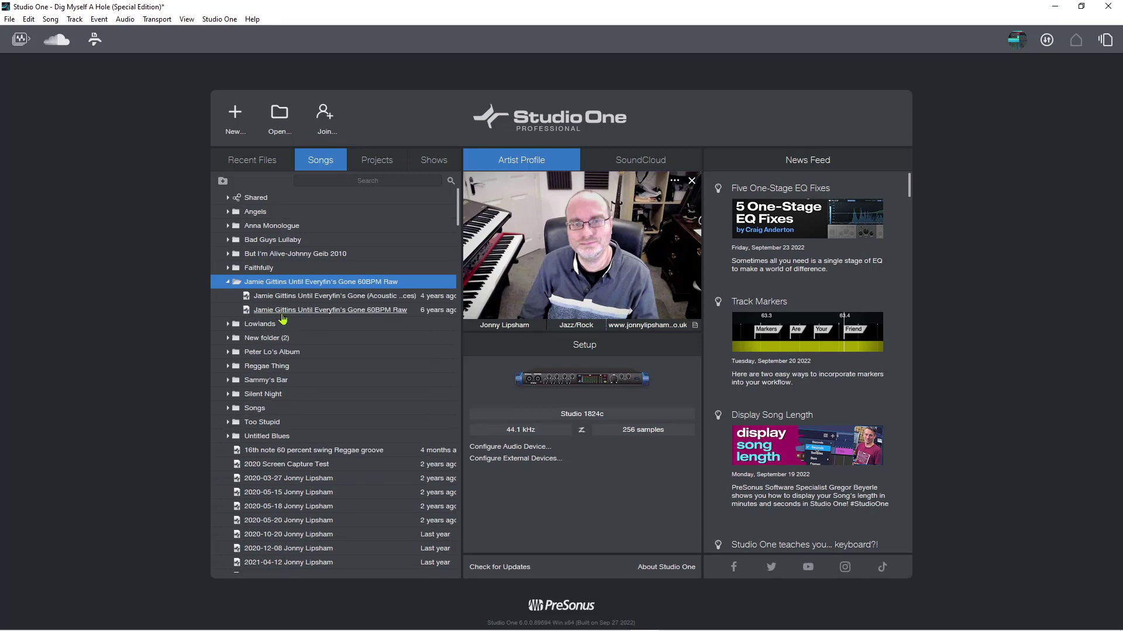
click(230, 281)
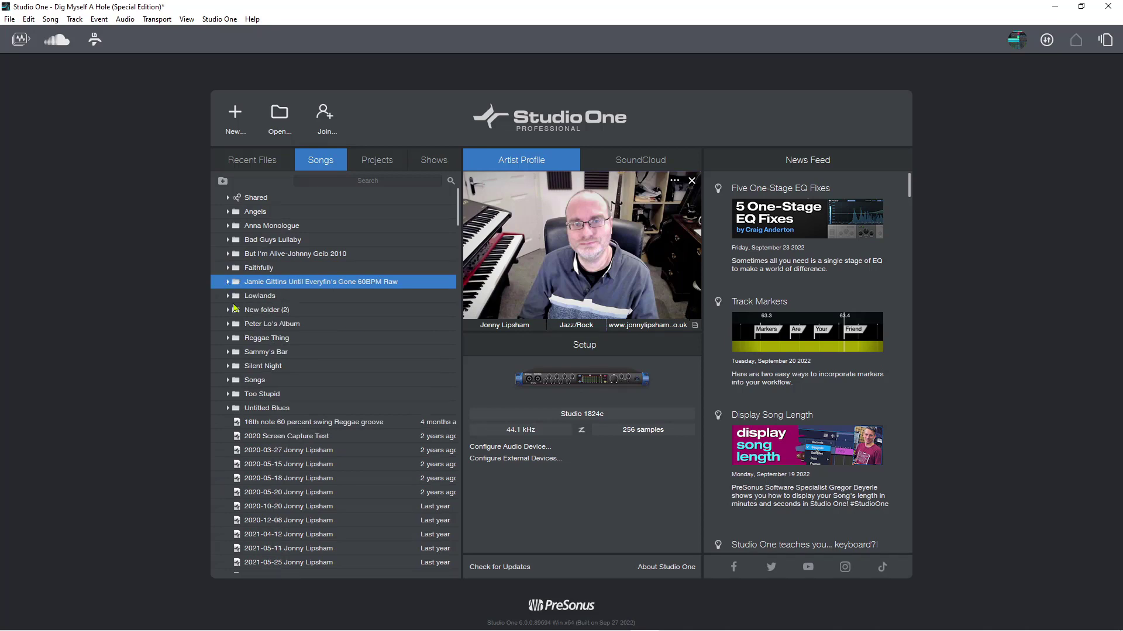
click(232, 324)
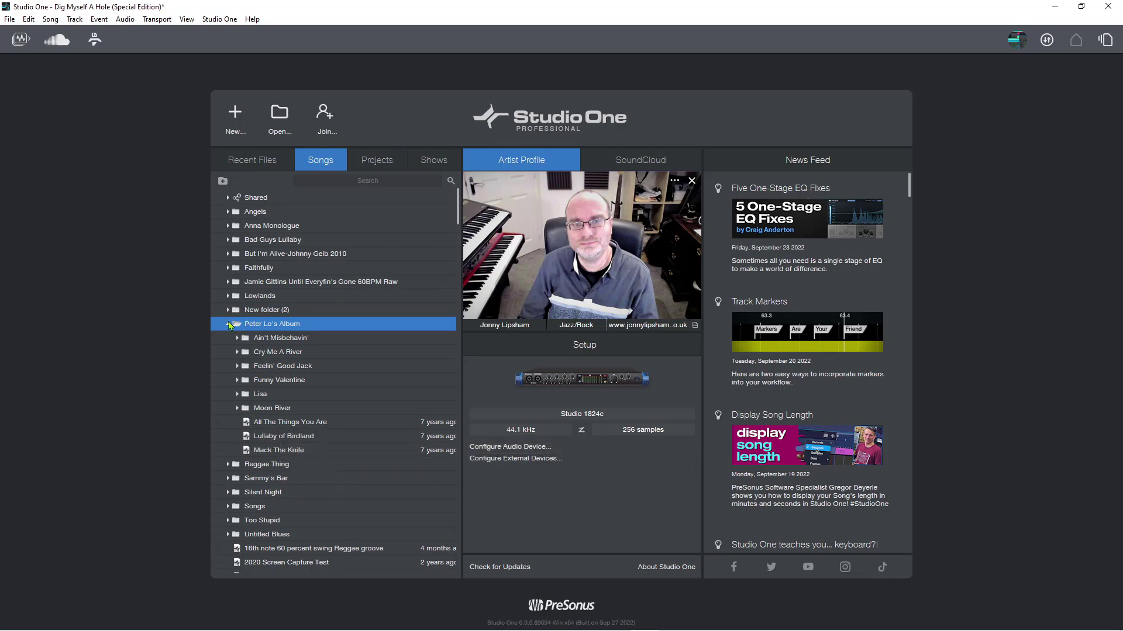
click(231, 326)
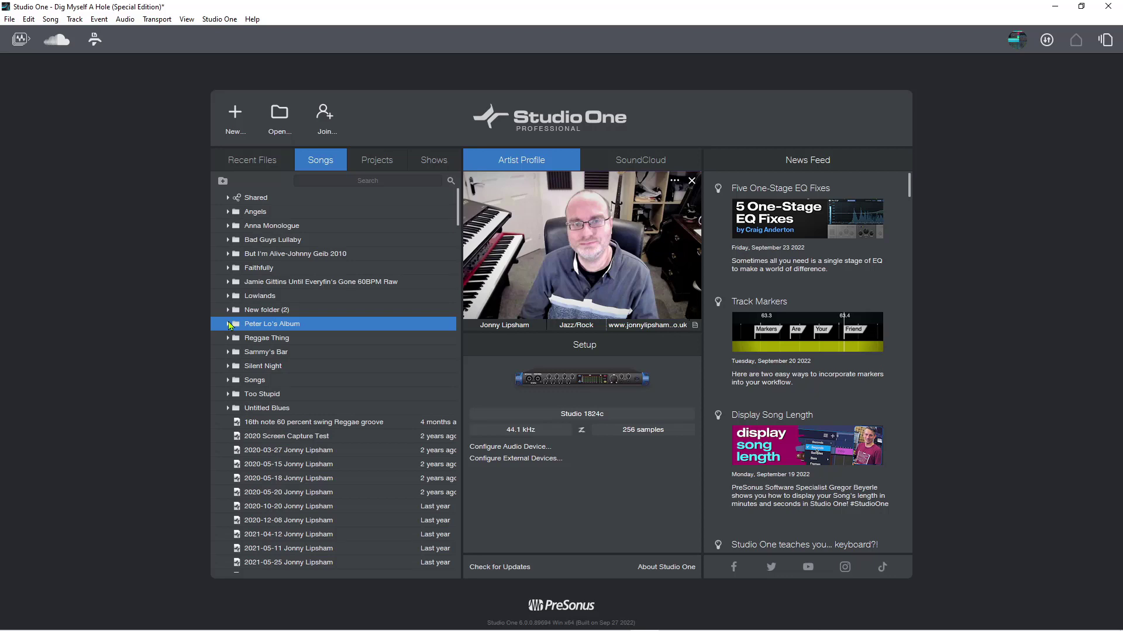
click(377, 159)
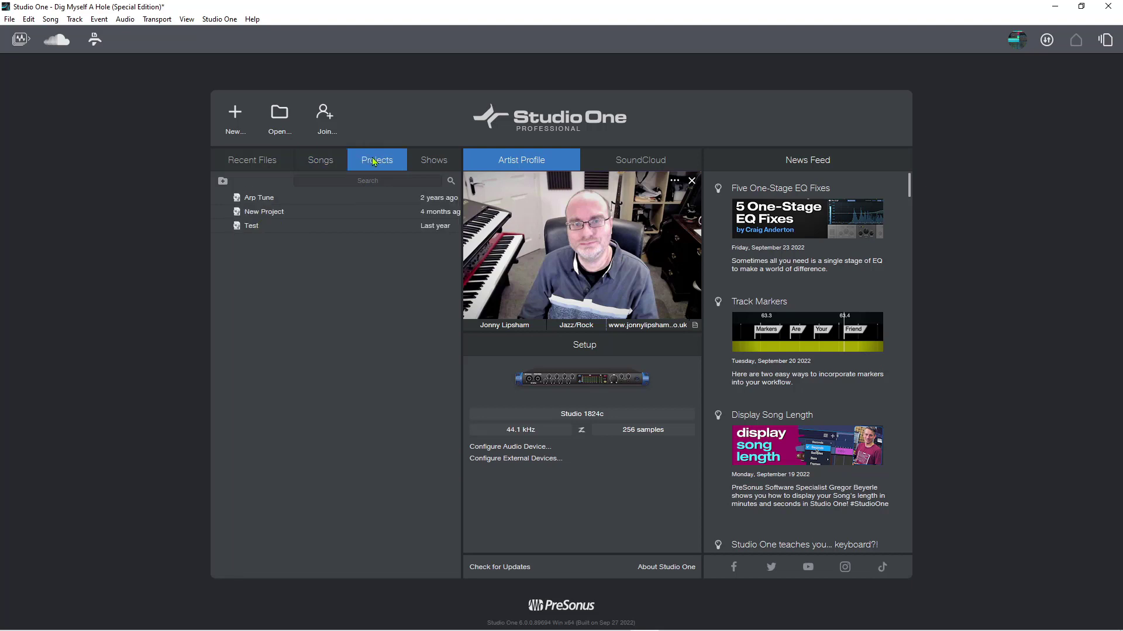
right_click(254, 230)
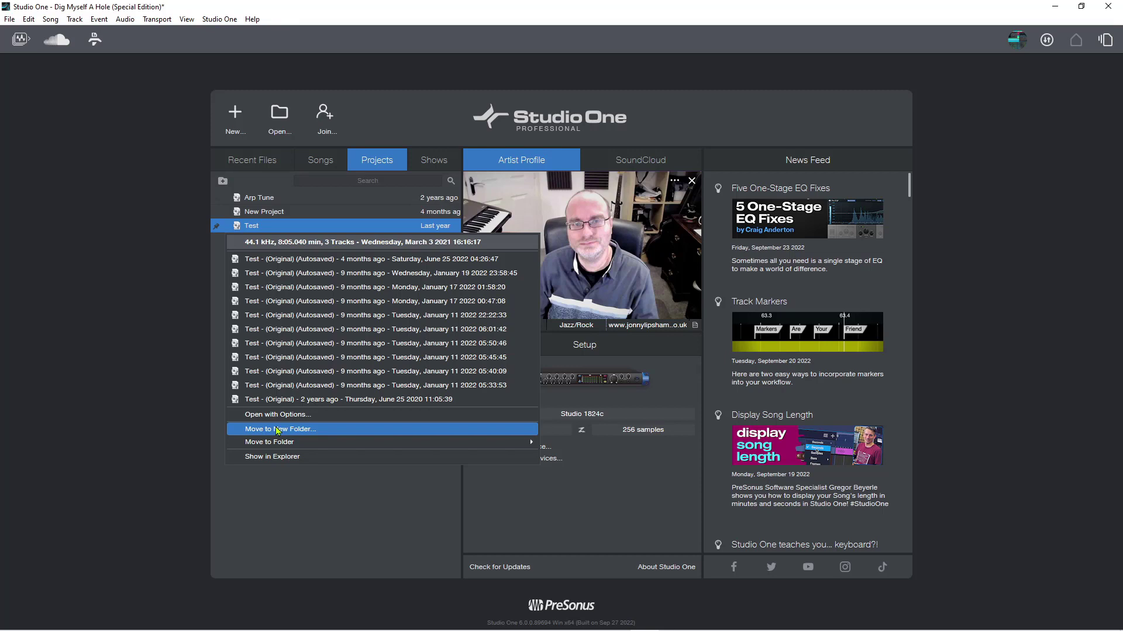
click(133, 351)
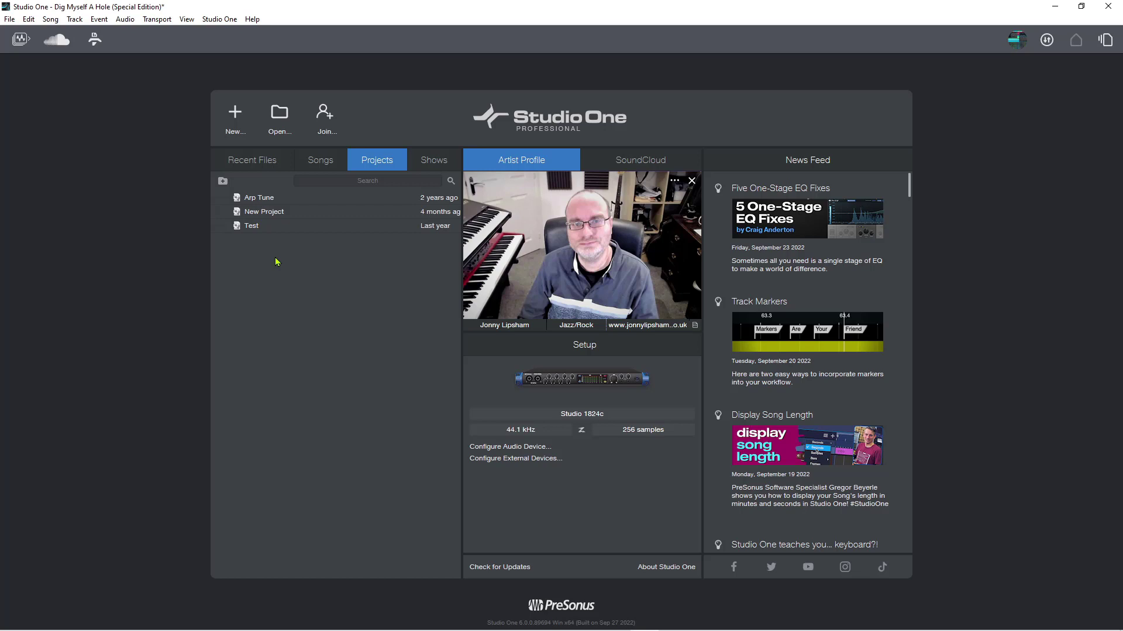
Step: Switch to the Shows list and preview the options menu for My 1st Show
click(429, 163)
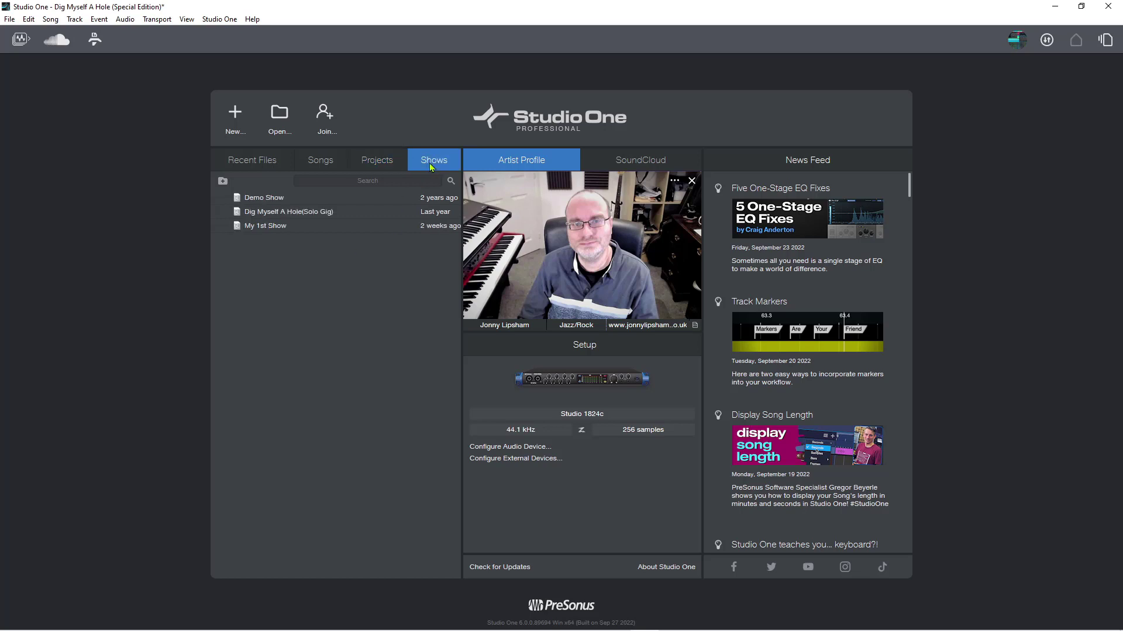
right_click(265, 227)
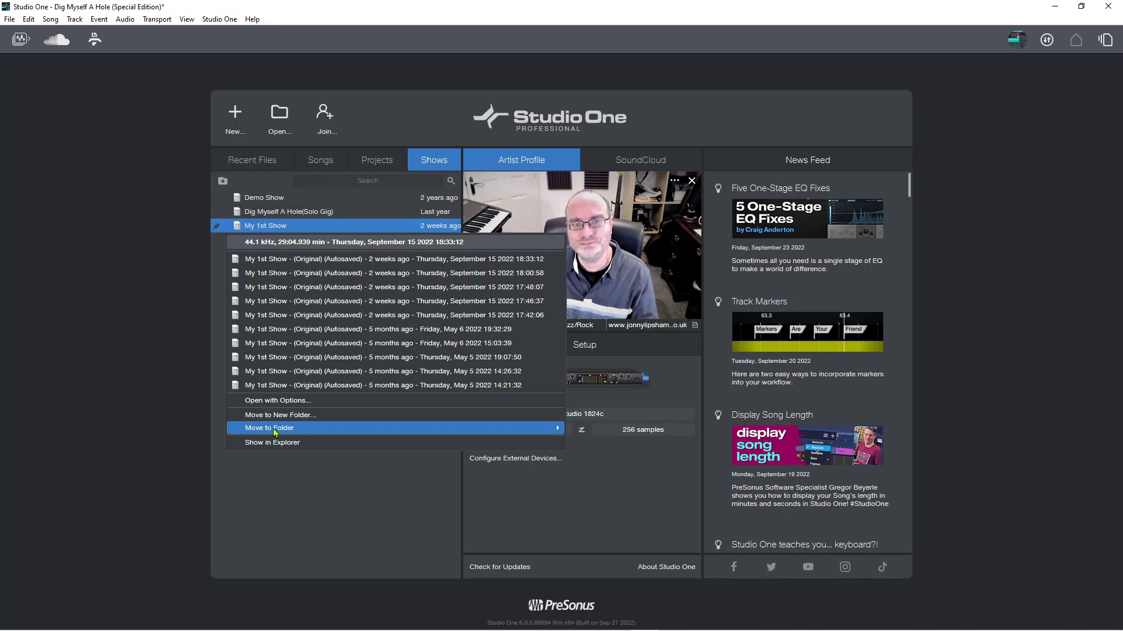
click(279, 461)
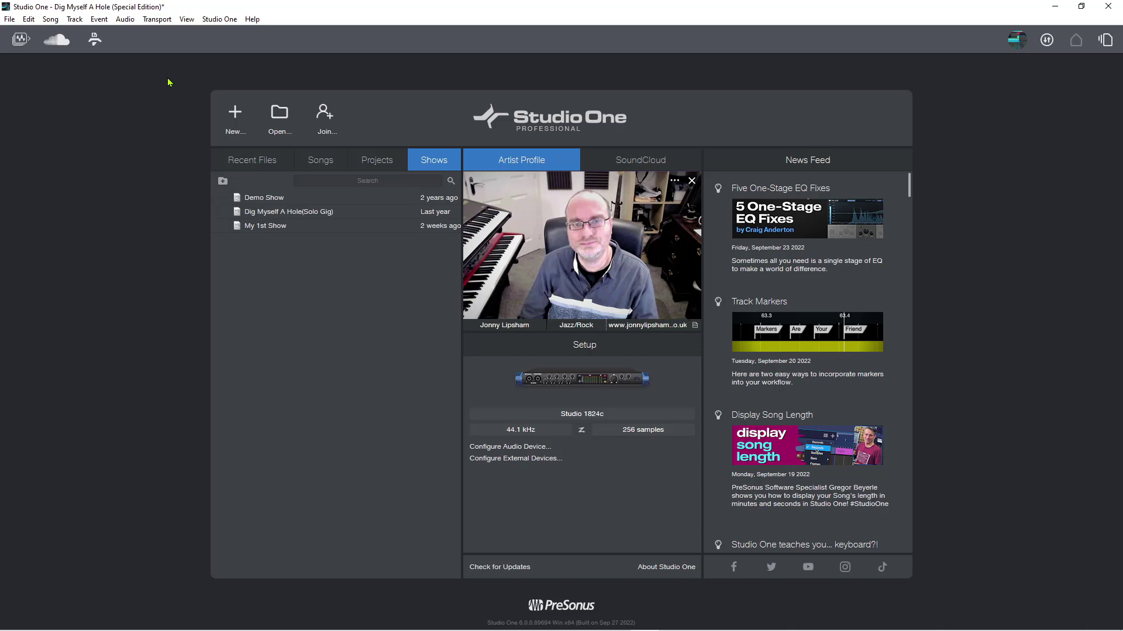
Step: Open the Customization dialog via View > Customization > Edit Customization
click(187, 19)
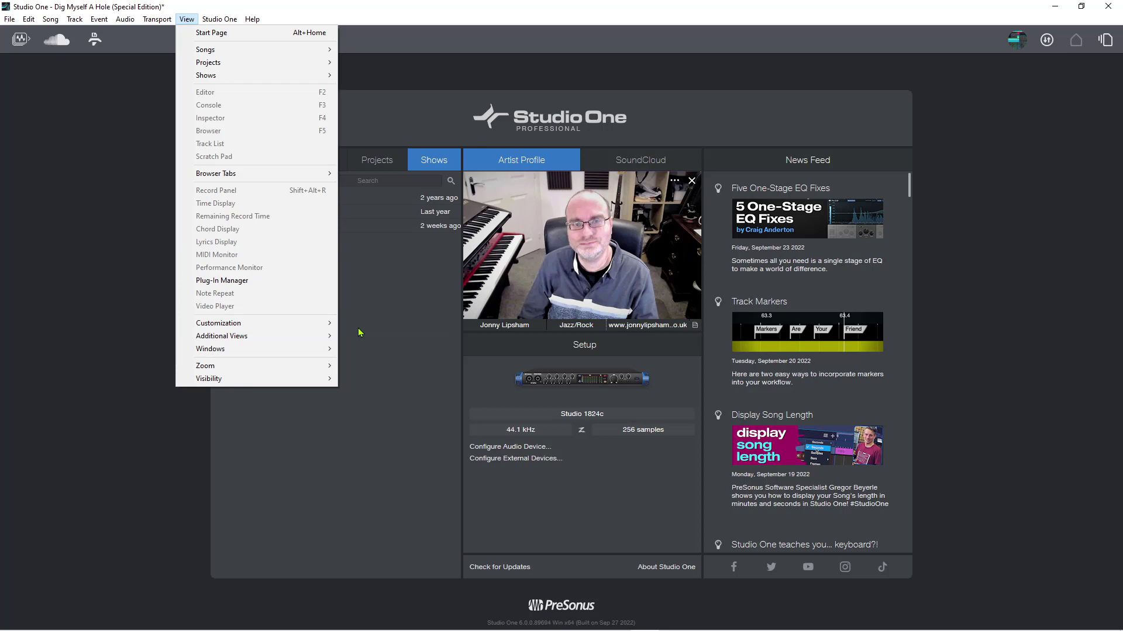
mouse_move(219, 323)
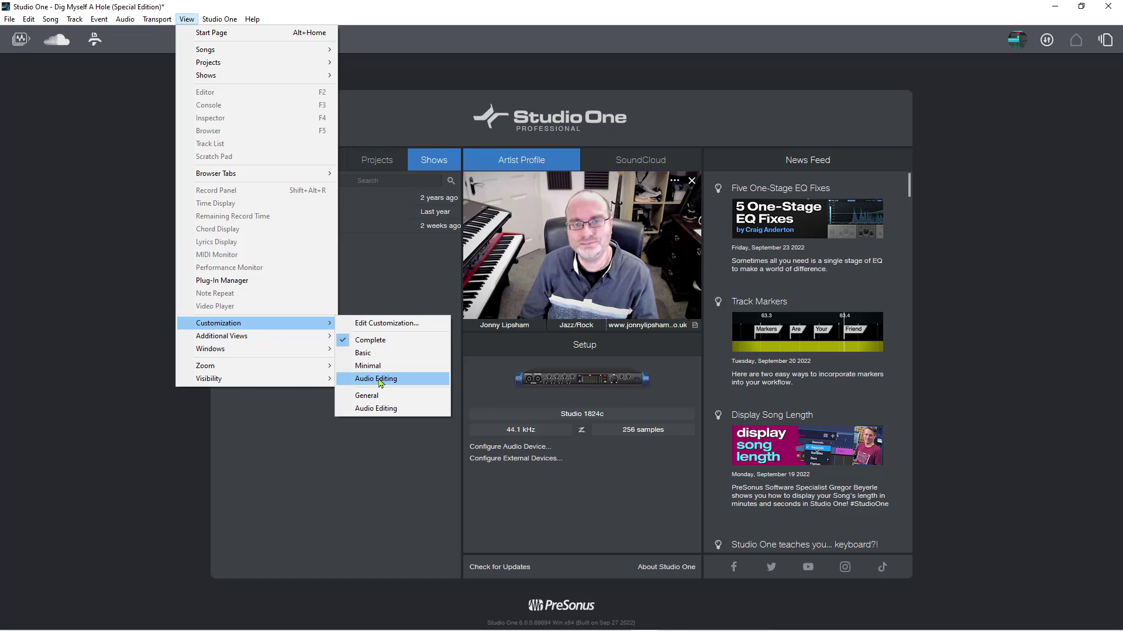
click(380, 326)
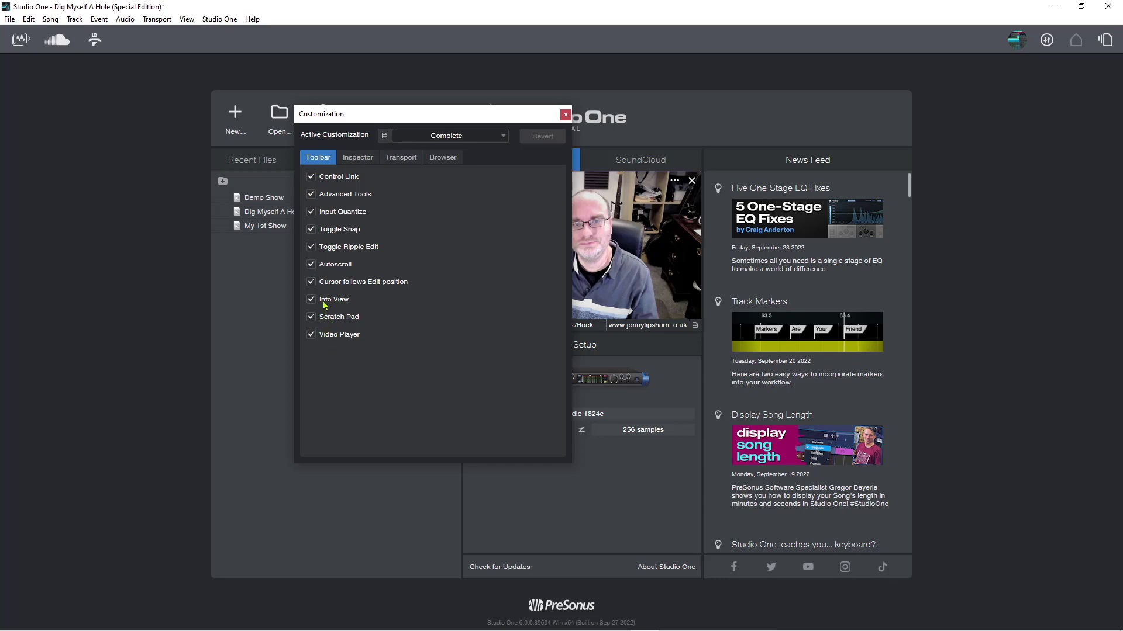
Step: Browse the Inspector and Transport customization pages, ending on the Browser items
click(352, 161)
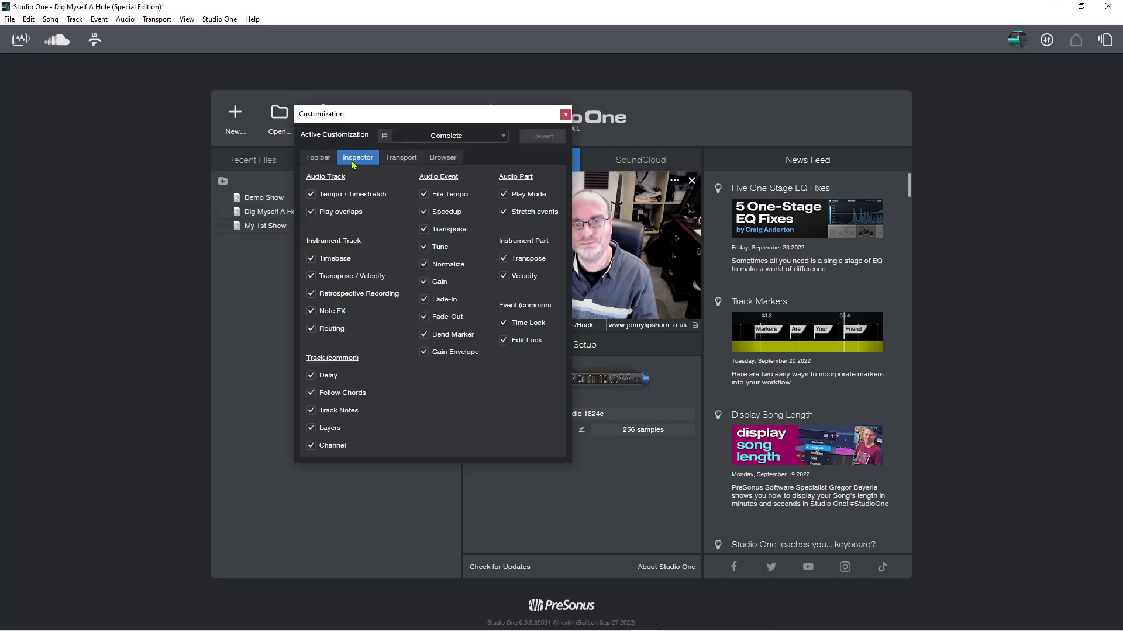
click(325, 159)
click(401, 156)
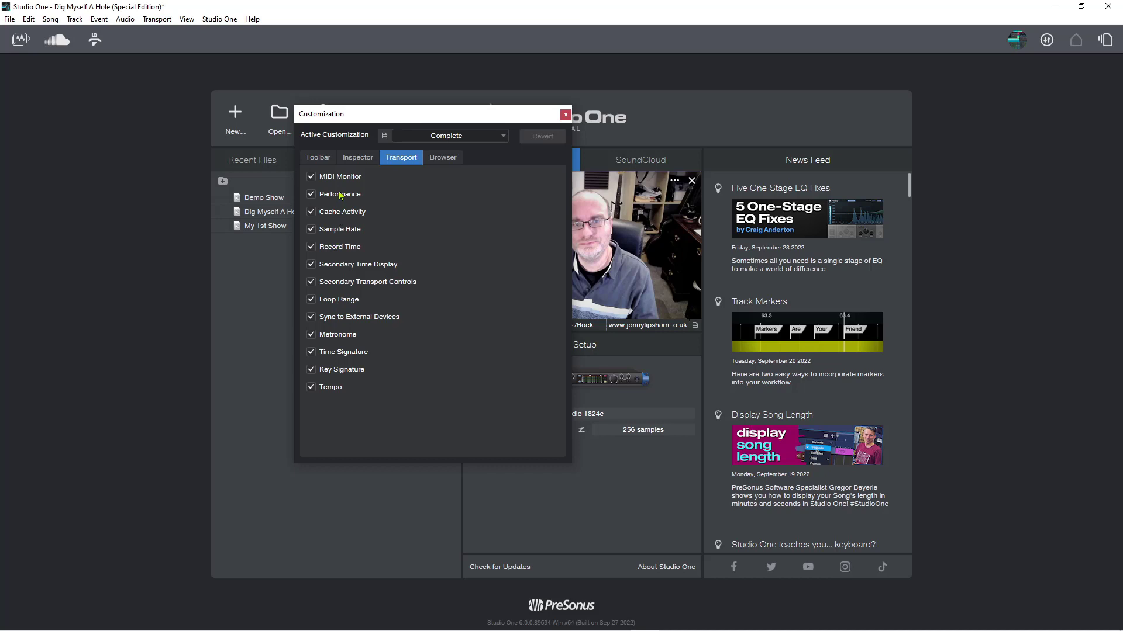
click(443, 159)
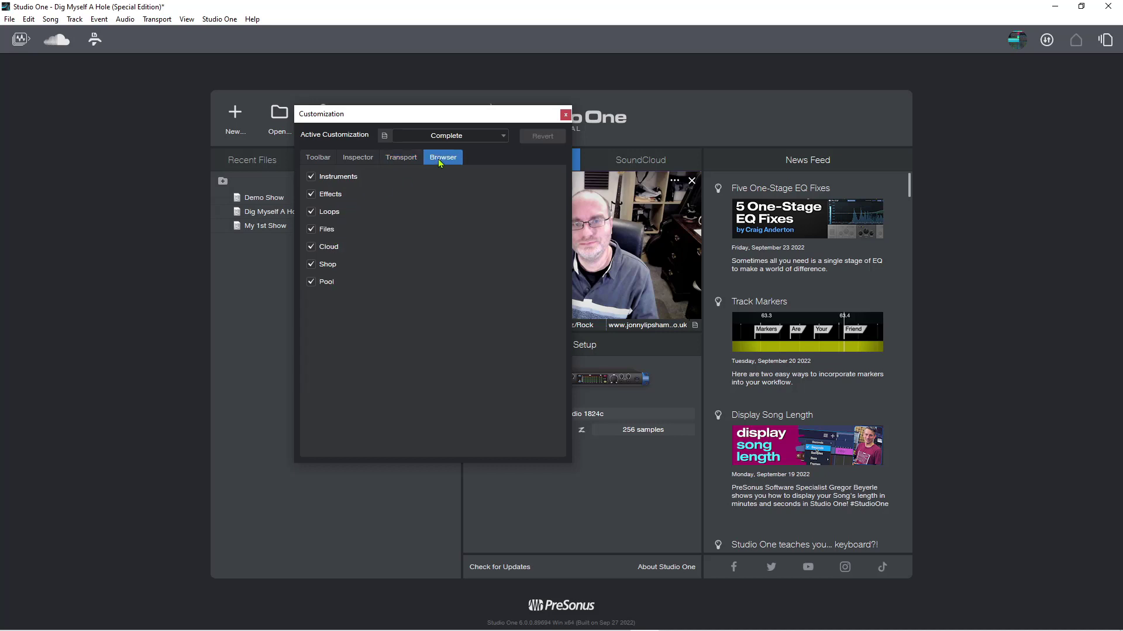
Step: Uncheck the Instruments, Cloud and Shop Browser tabs in the Customization dialog
click(310, 176)
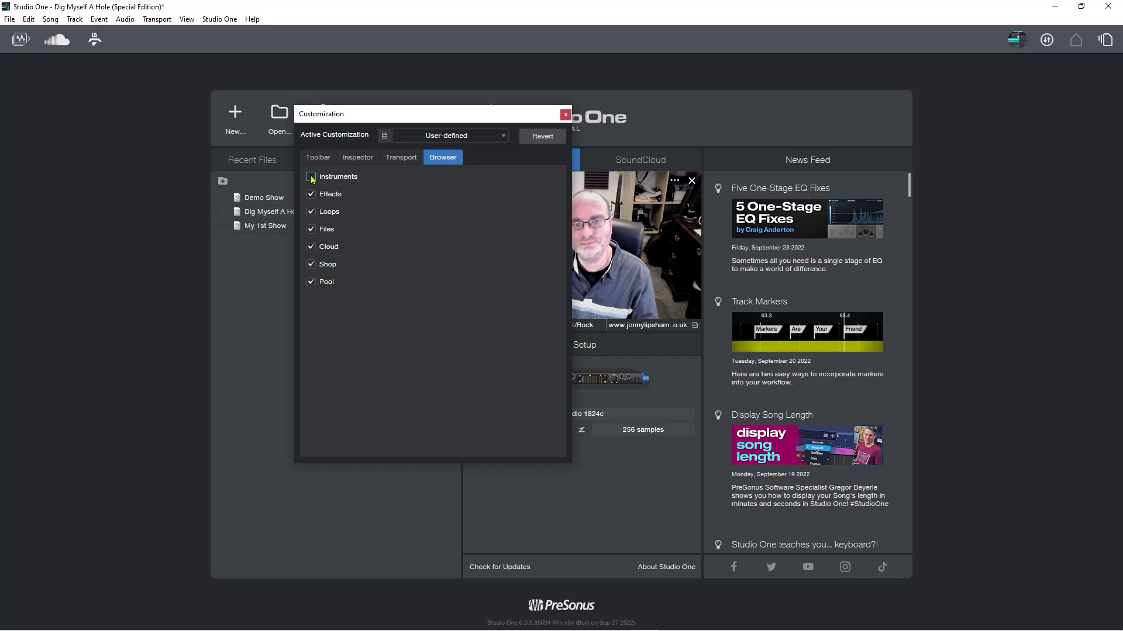
click(311, 248)
click(311, 265)
Step: Revert the customization so all Browser tabs are checked, then close the dialog
click(547, 136)
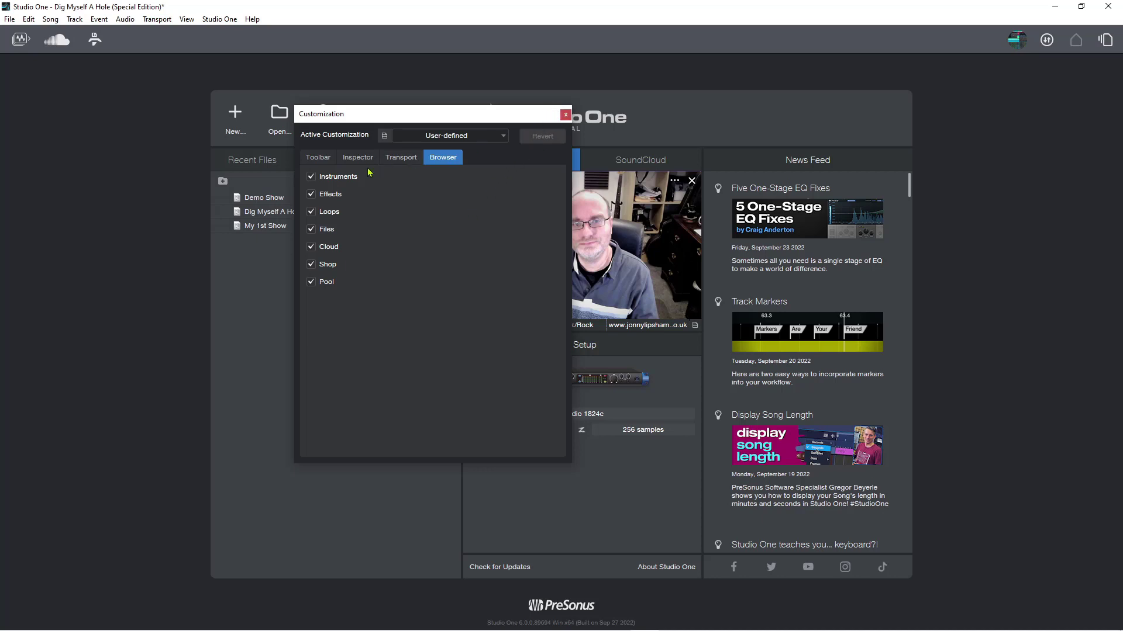
click(401, 156)
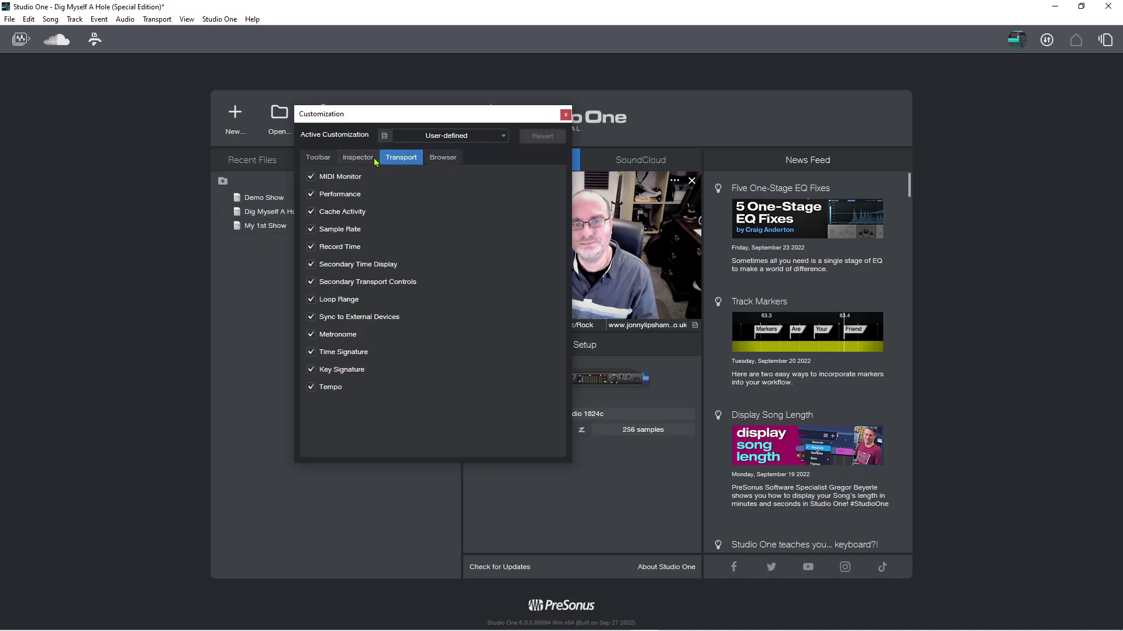
click(357, 157)
click(317, 157)
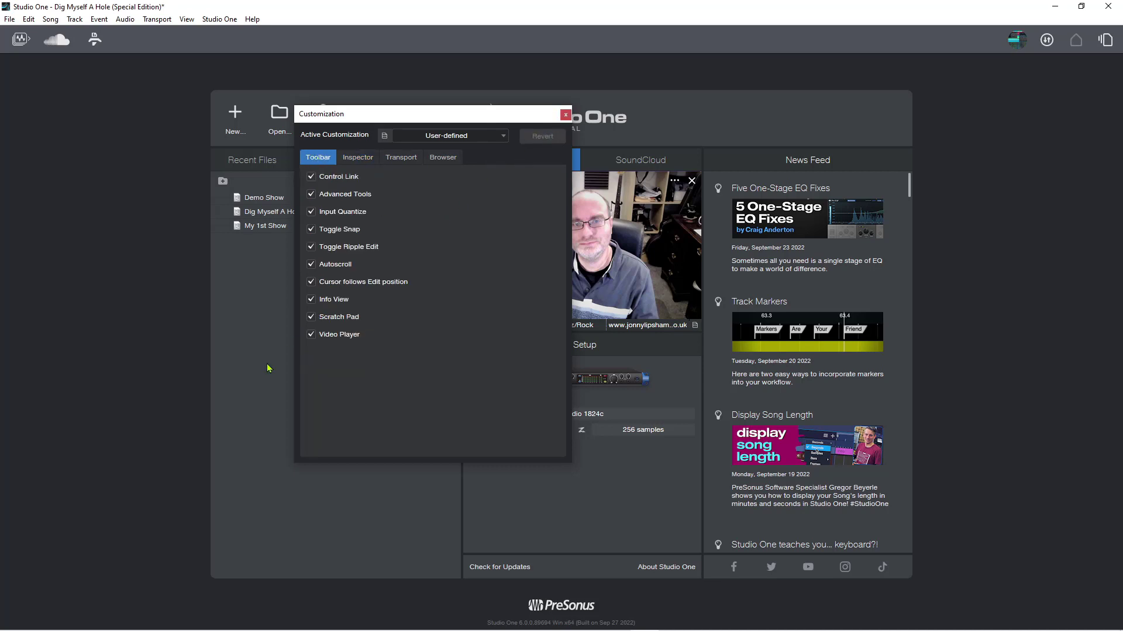
click(566, 116)
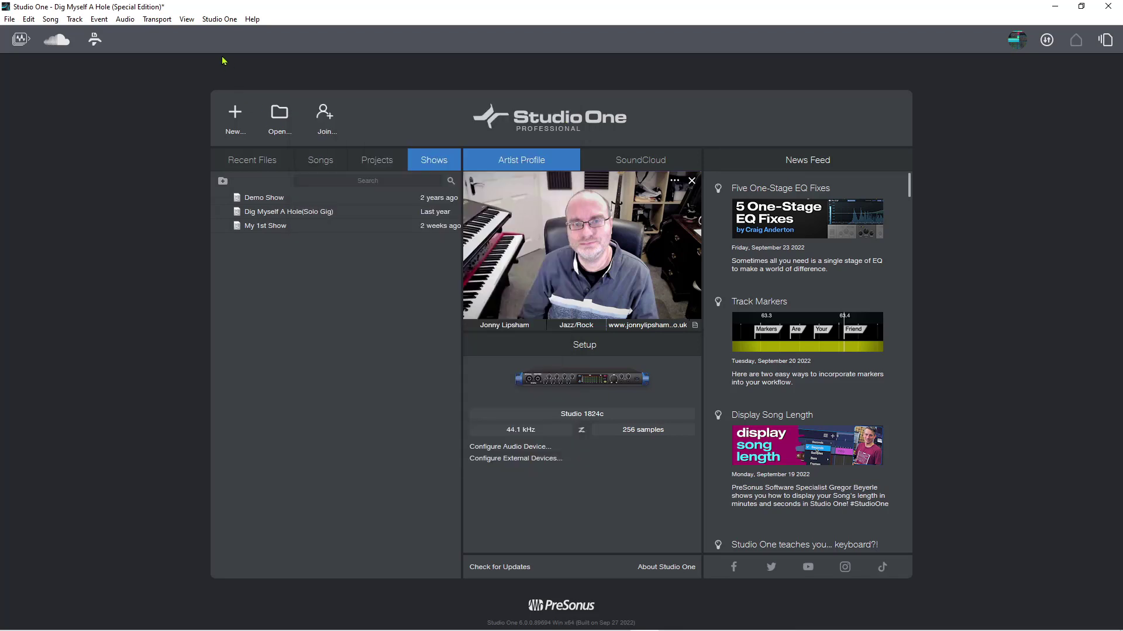
click(188, 19)
mouse_move(254, 323)
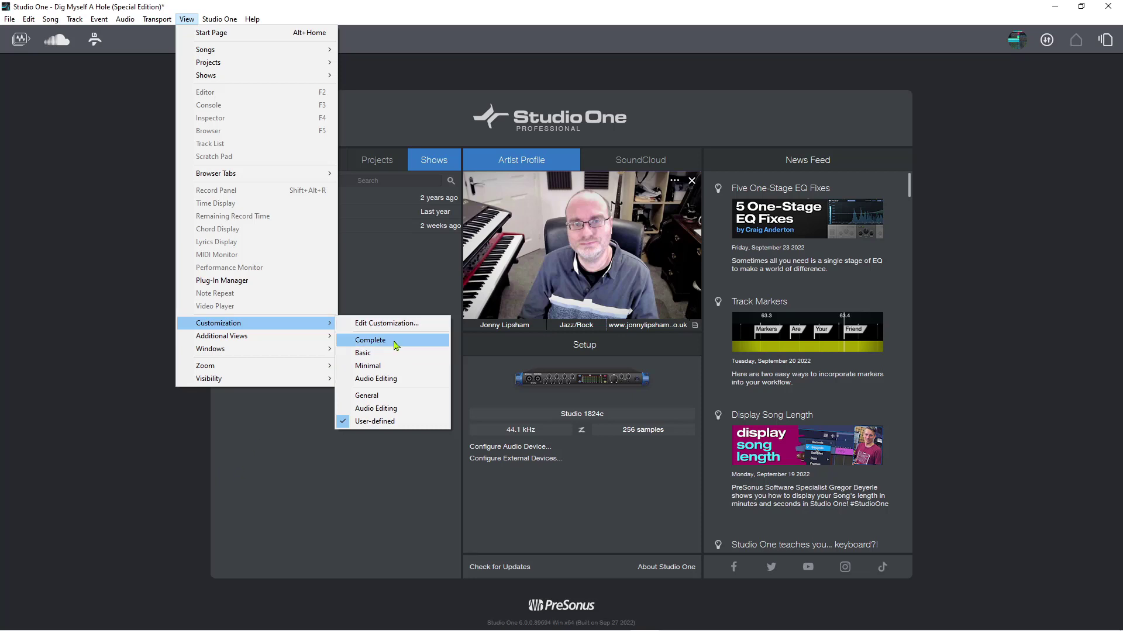
click(284, 499)
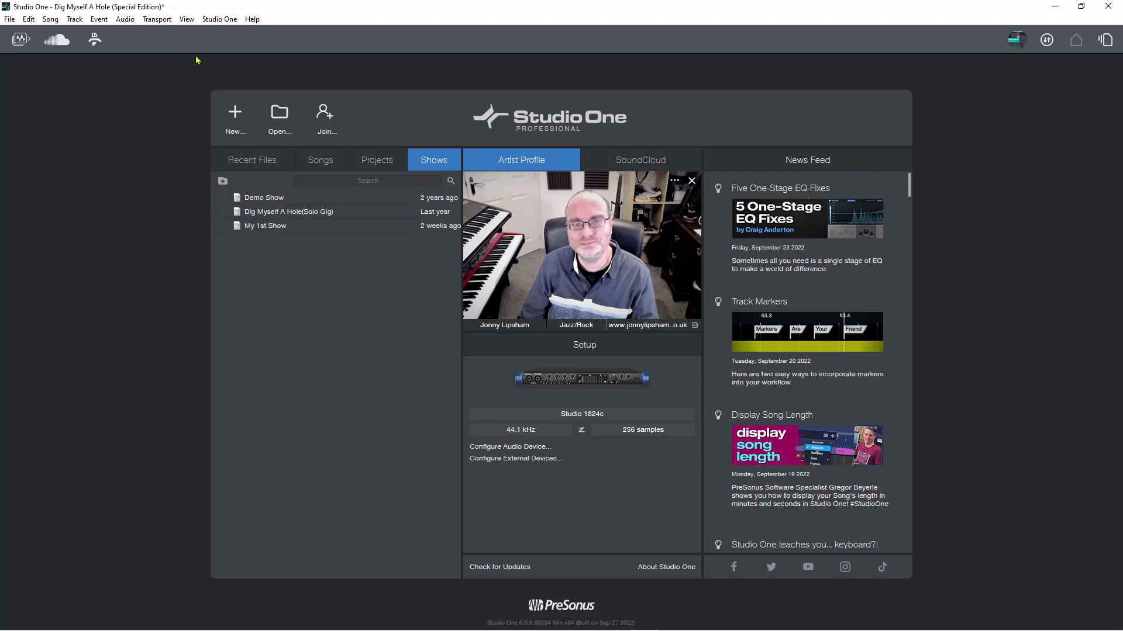
Step: Open the Studio One application menu to reach Help > Tutorials
click(216, 23)
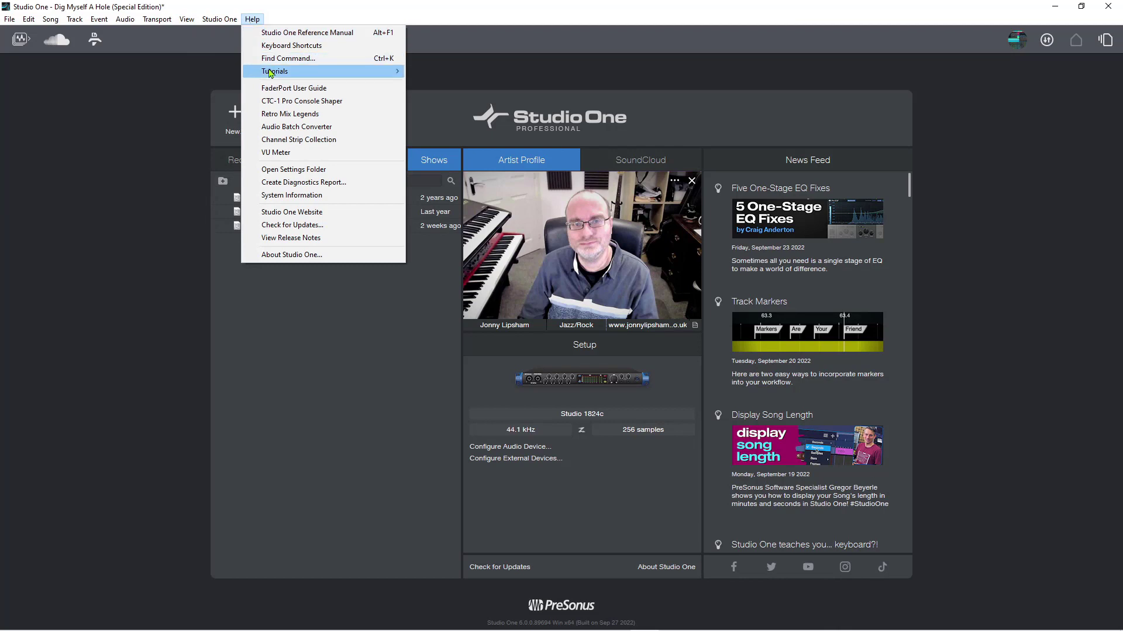
mouse_move(274, 71)
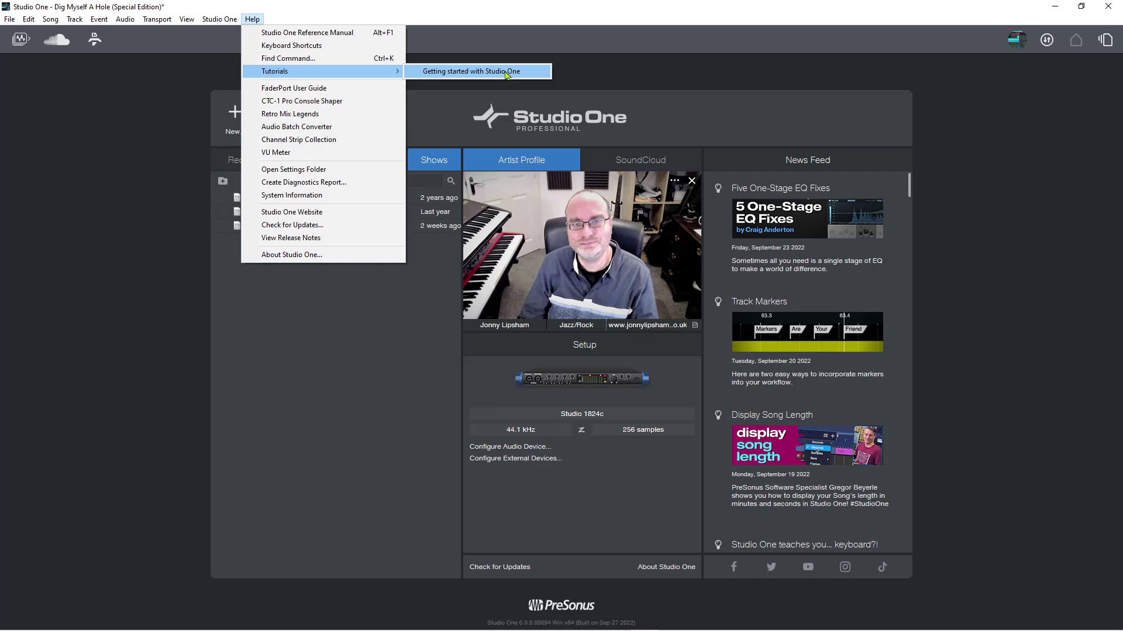
Step: Dismiss the tutorials list and open the Studio One Installation window
click(376, 333)
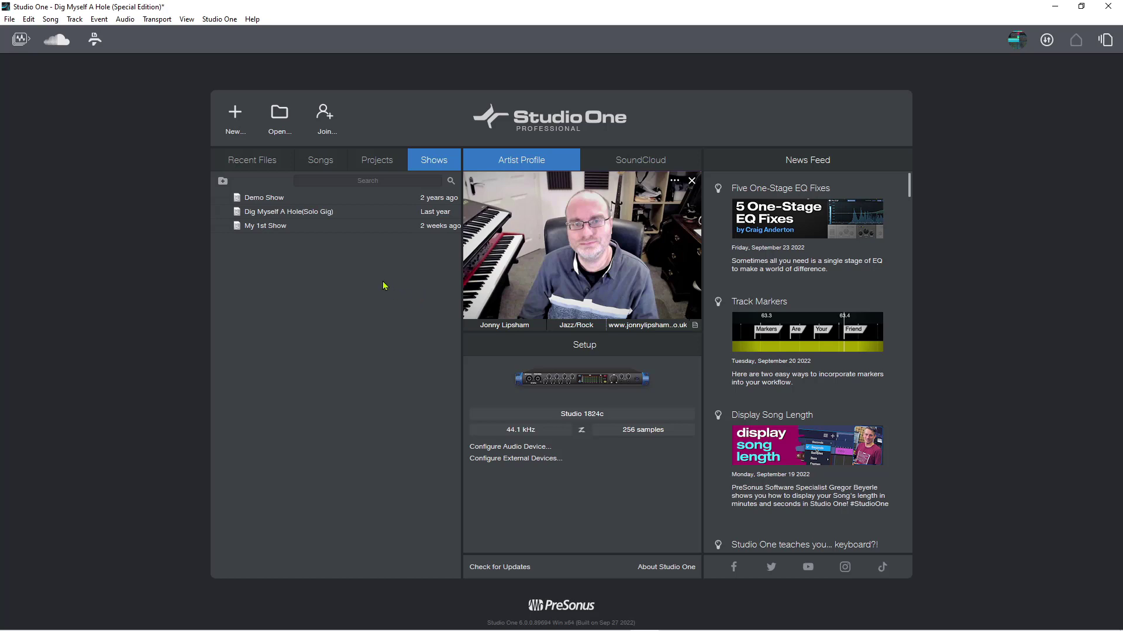
click(216, 20)
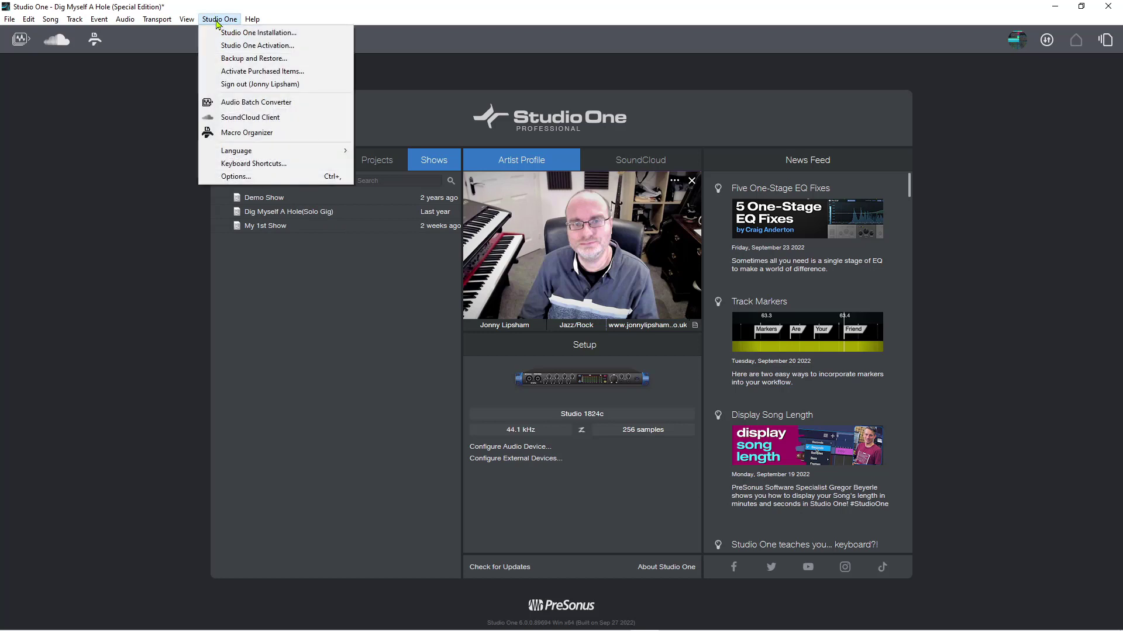
click(233, 36)
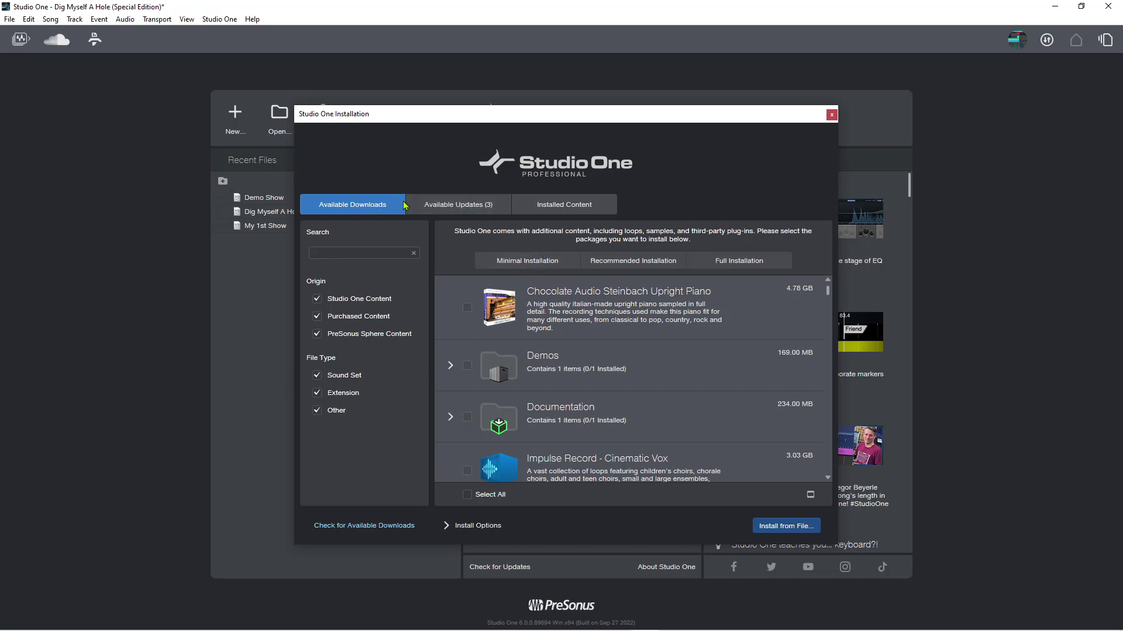
Step: List the three available updates (Channel Strip Collection, Presence XT Editor Installer, VU Meter), then select and deselect all
click(457, 207)
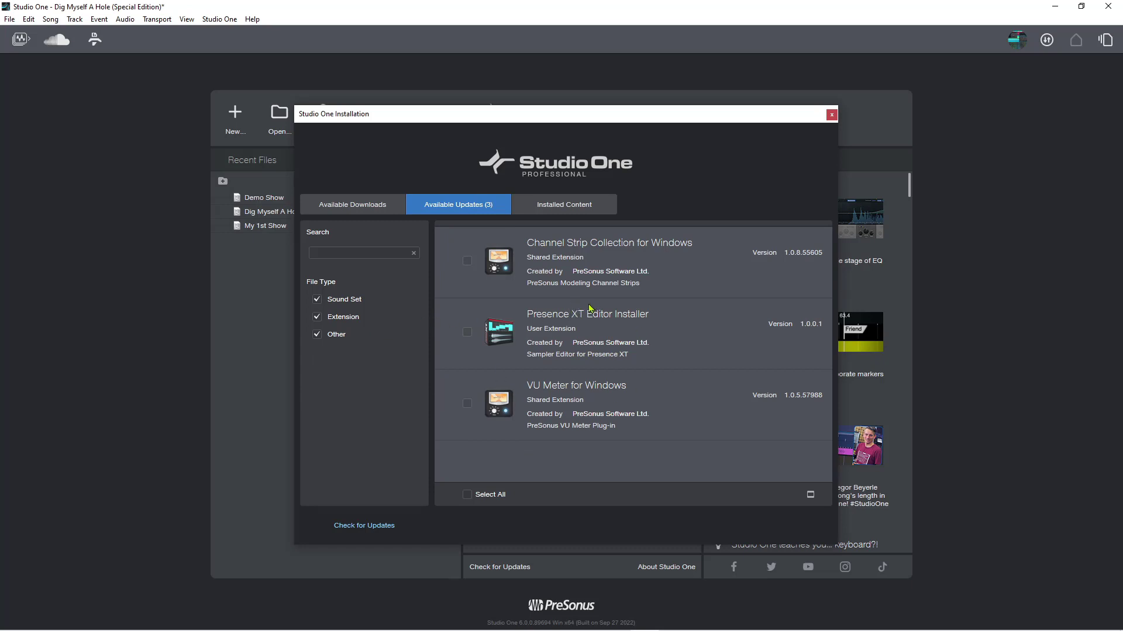
click(466, 494)
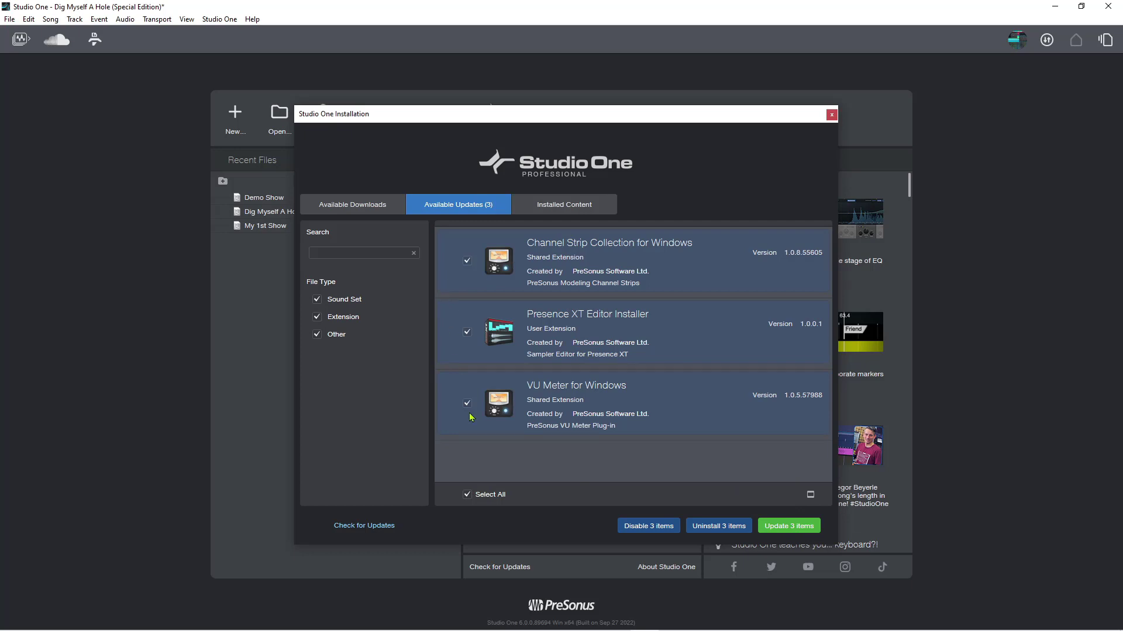
click(467, 496)
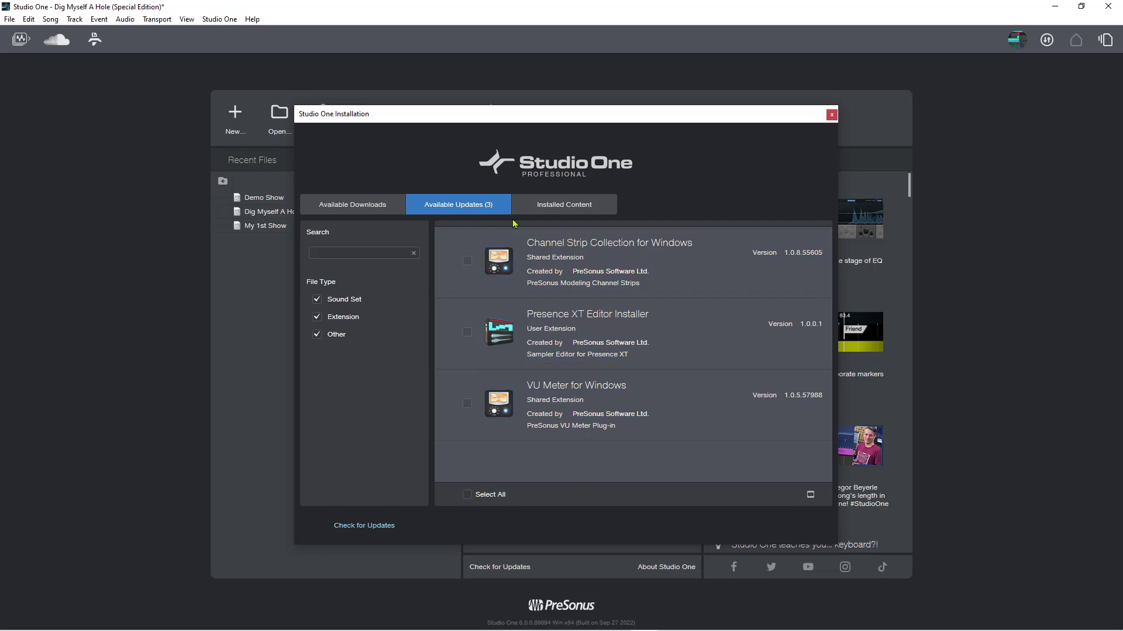
Step: Browse installed content such as Artist Instrument Library, Fat Channel Collection and Impact Drum Kits
click(580, 209)
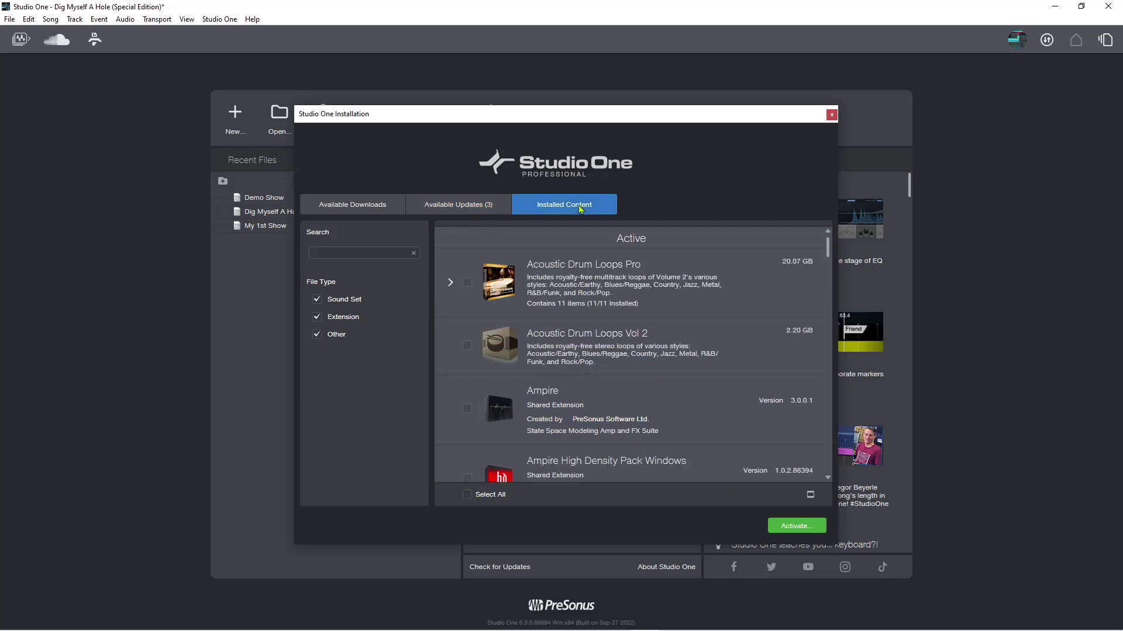
scroll(600, 295, down, 2)
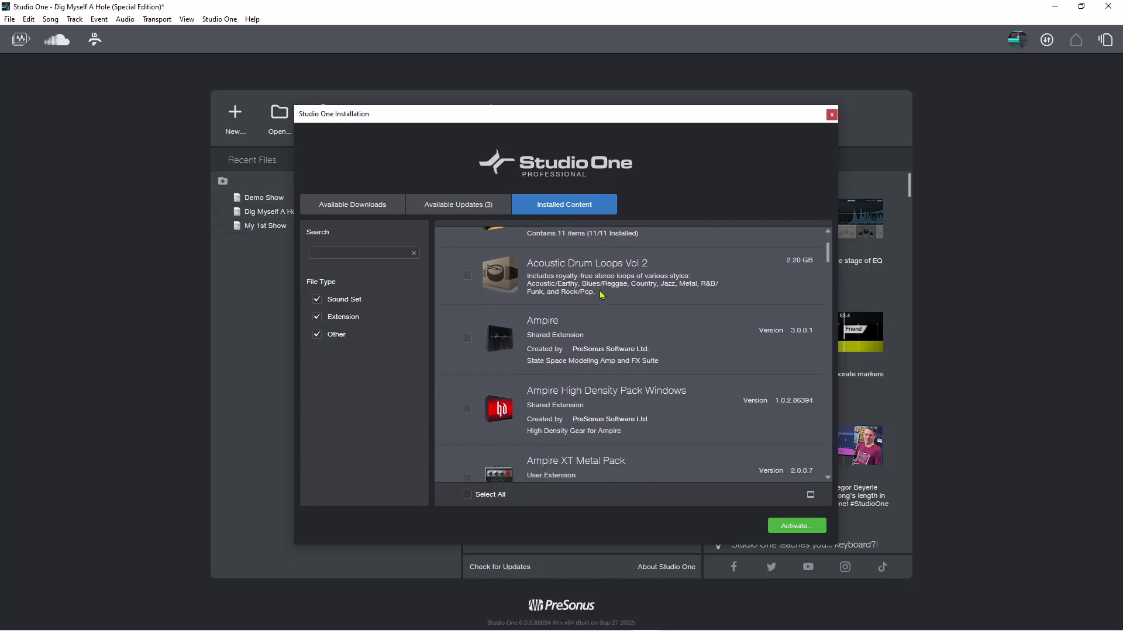
scroll(601, 295, down, 2)
scroll(601, 295, down, 1)
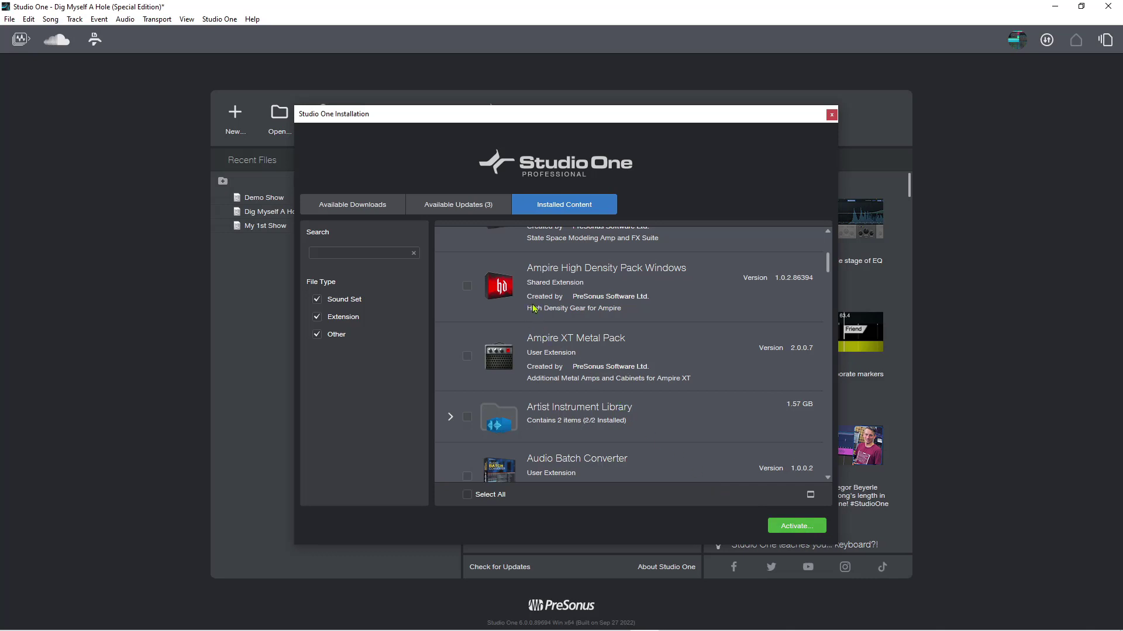
scroll(540, 302, down, 1)
scroll(552, 301, down, 1)
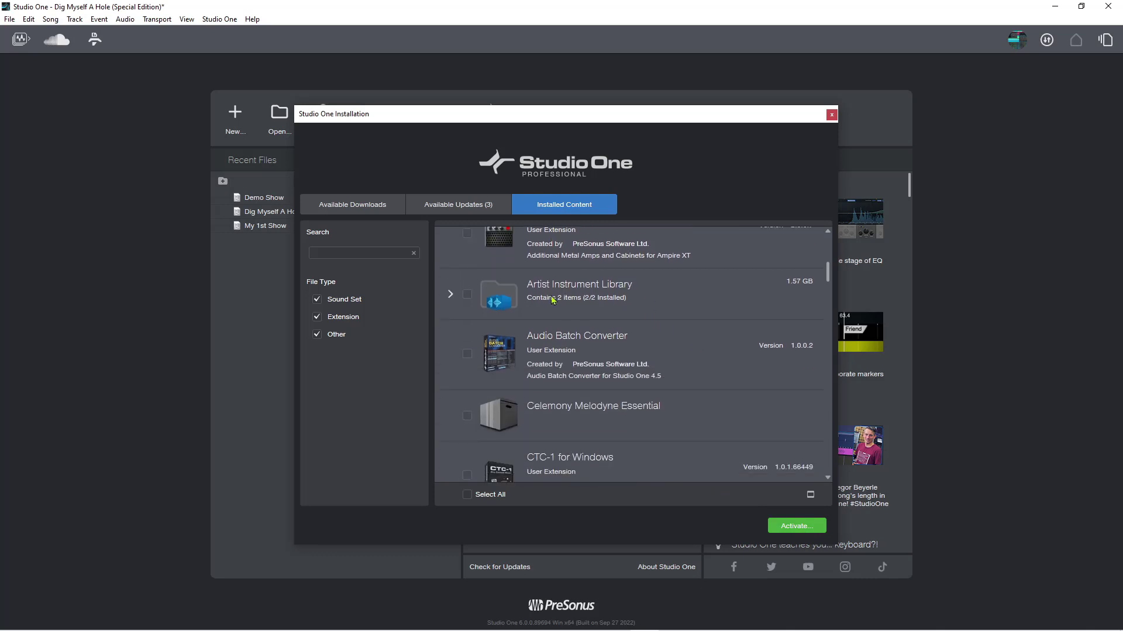
scroll(550, 301, down, 2)
scroll(551, 301, down, 1)
scroll(551, 300, down, 1)
scroll(552, 302, down, 1)
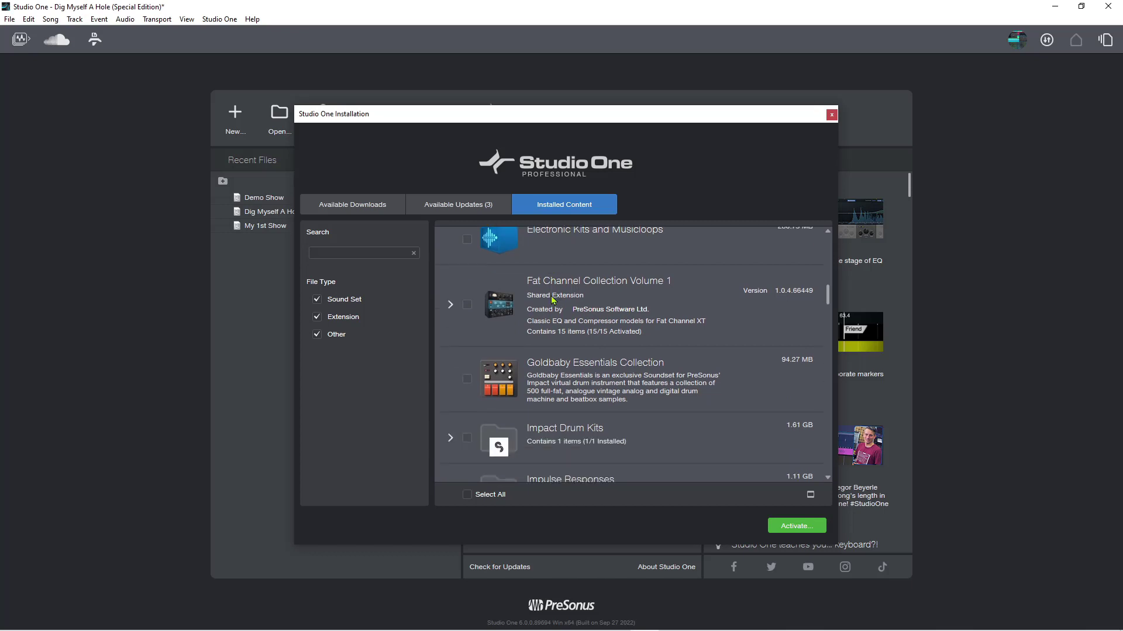
scroll(551, 301, down, 1)
scroll(551, 300, down, 1)
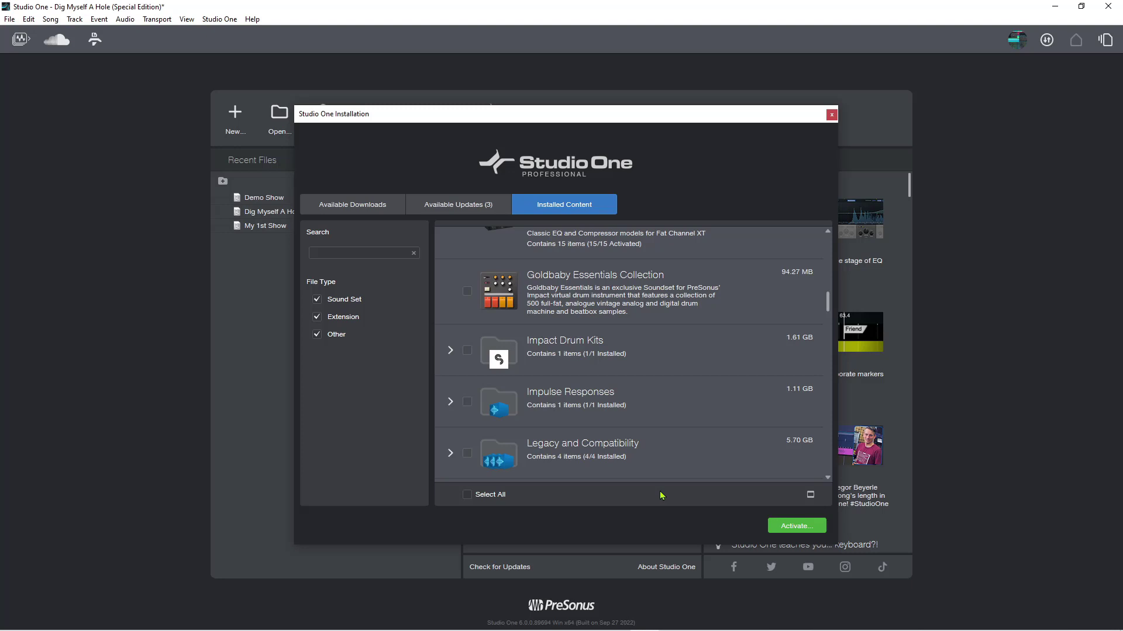
Step: Preview the Recommended and Full Installation download presets, deselect everything, and close the Installation window
click(376, 208)
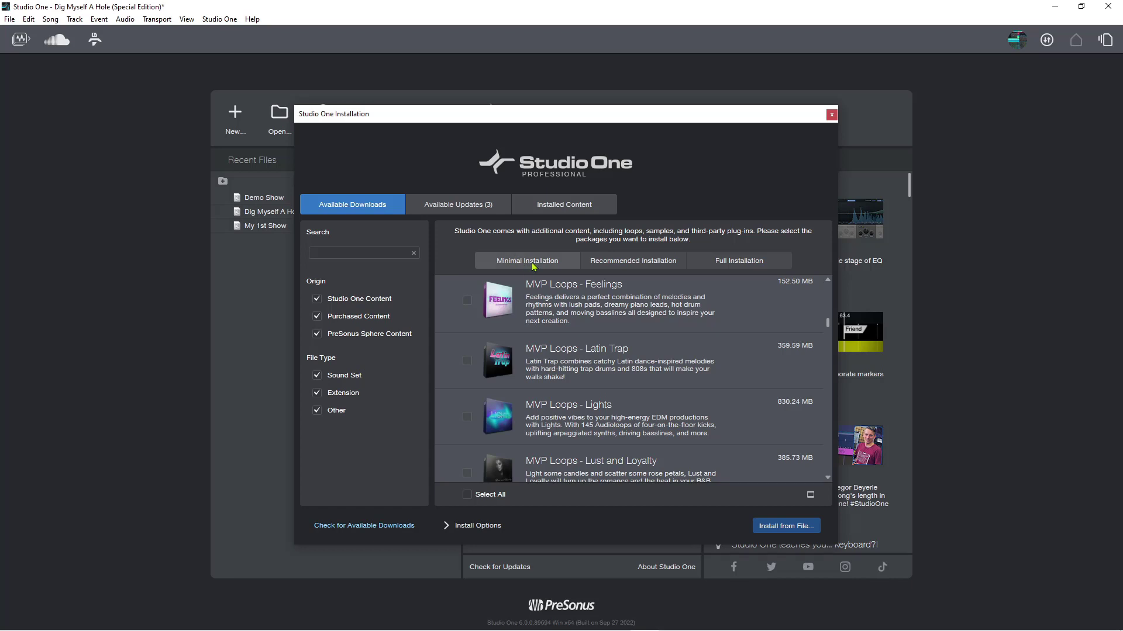
click(620, 260)
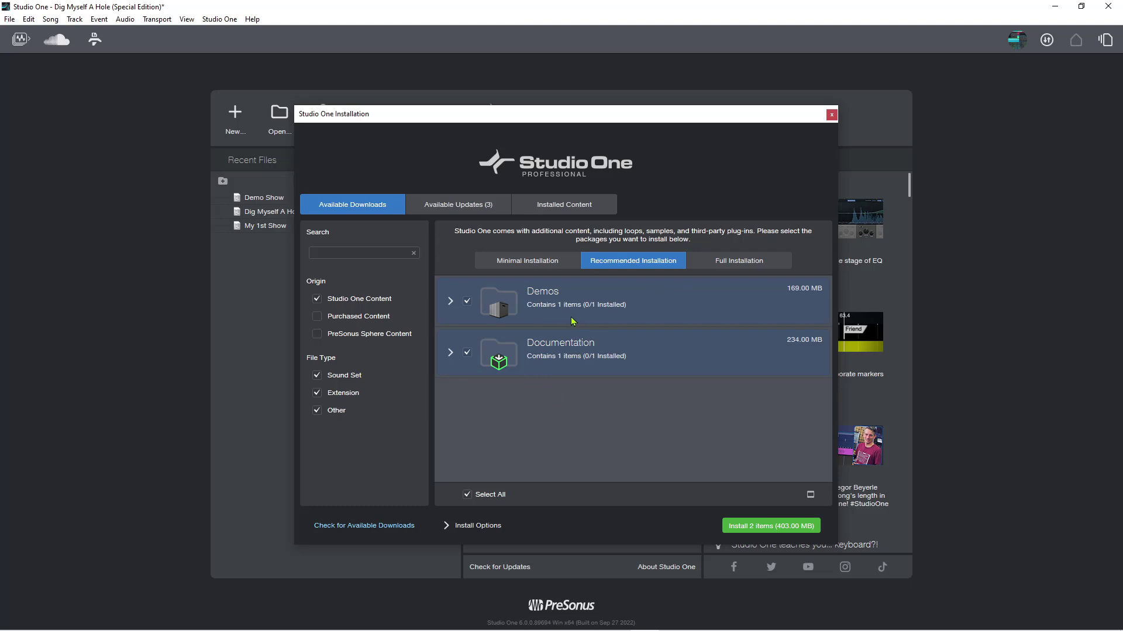
click(722, 260)
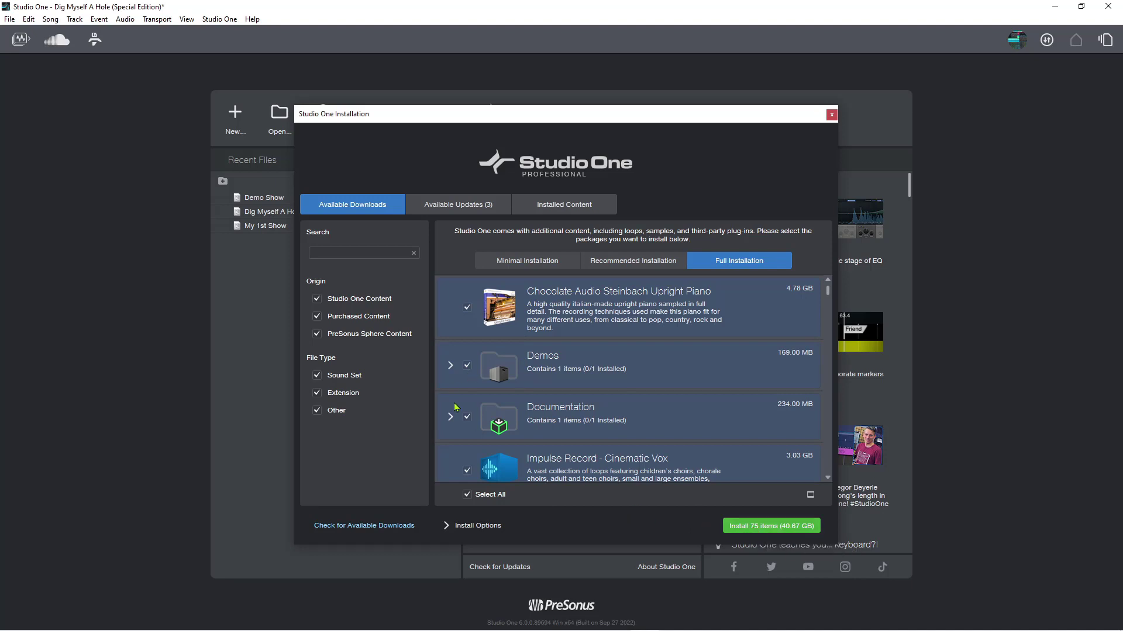
click(468, 494)
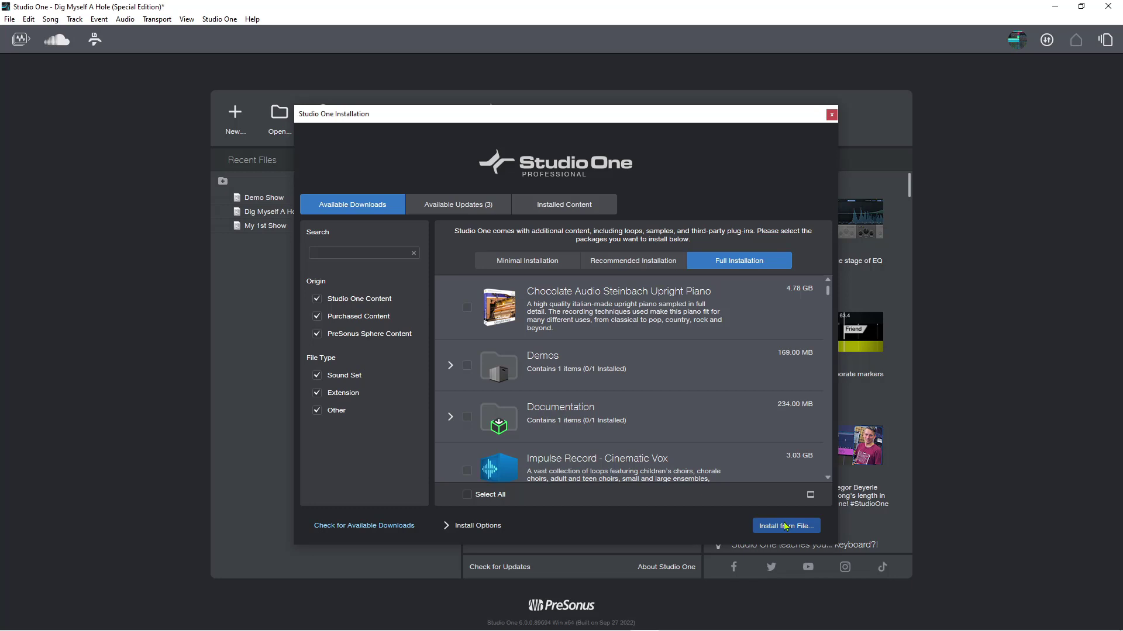
click(832, 114)
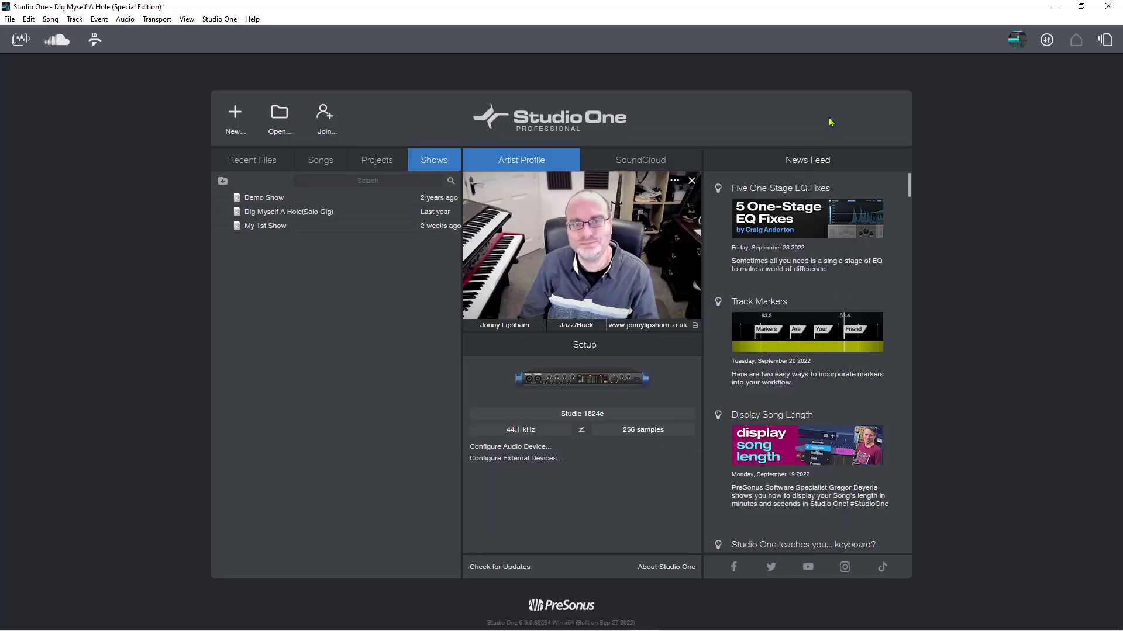